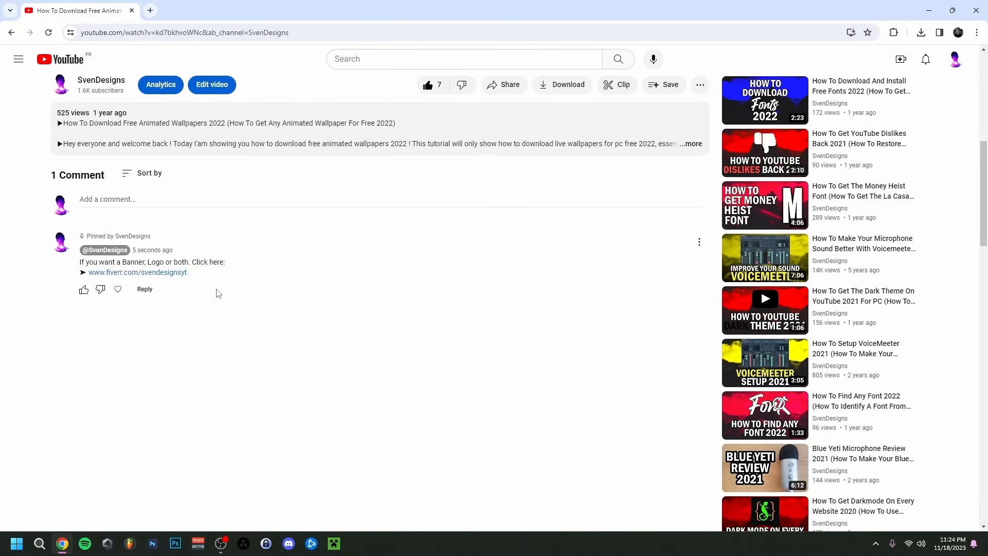
click(167, 274)
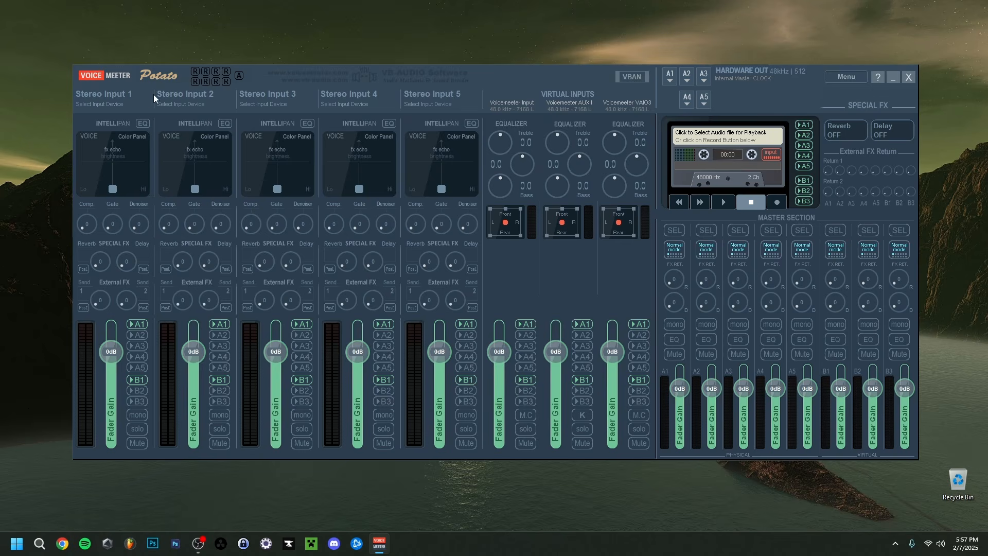
- Open the Windows Sound dialog with its playback and recording device lists from the system sound settings
right_click(942, 546)
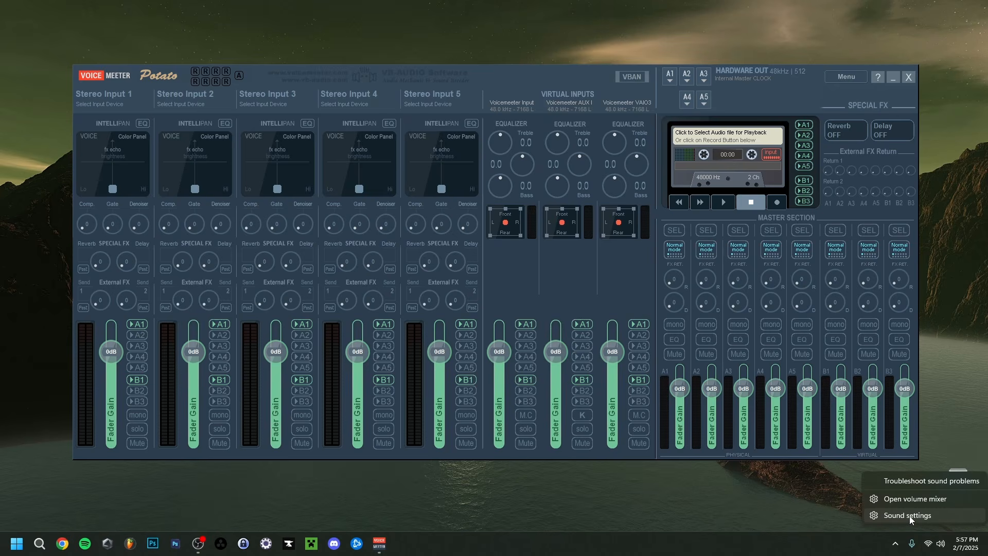
click(909, 516)
scroll(512, 249, down, 20)
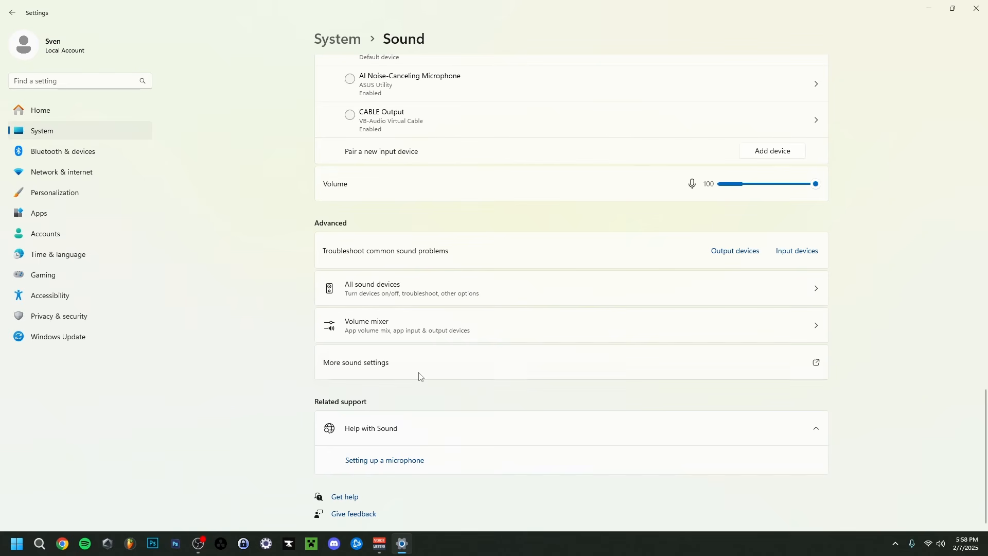
click(374, 367)
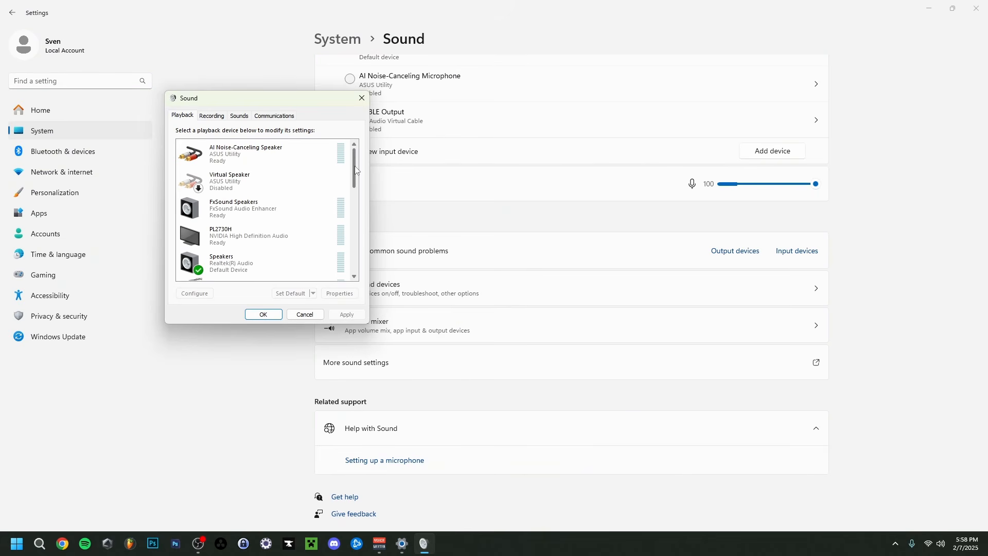
- Find and select Voicemeeter Input (VB-Audio Voicemeeter VAIO) among the playback devices
drag(355, 170, 351, 216)
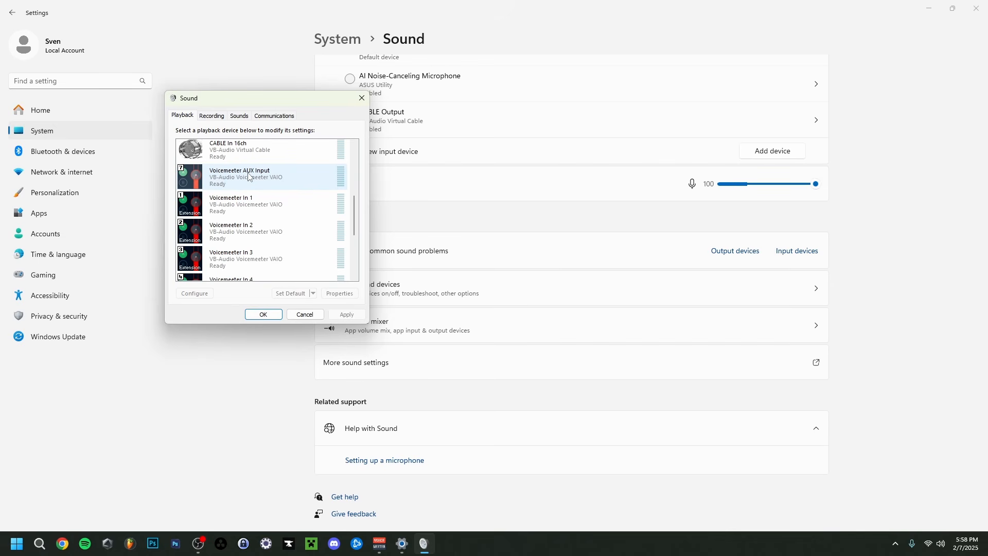
scroll(225, 240, down, 2)
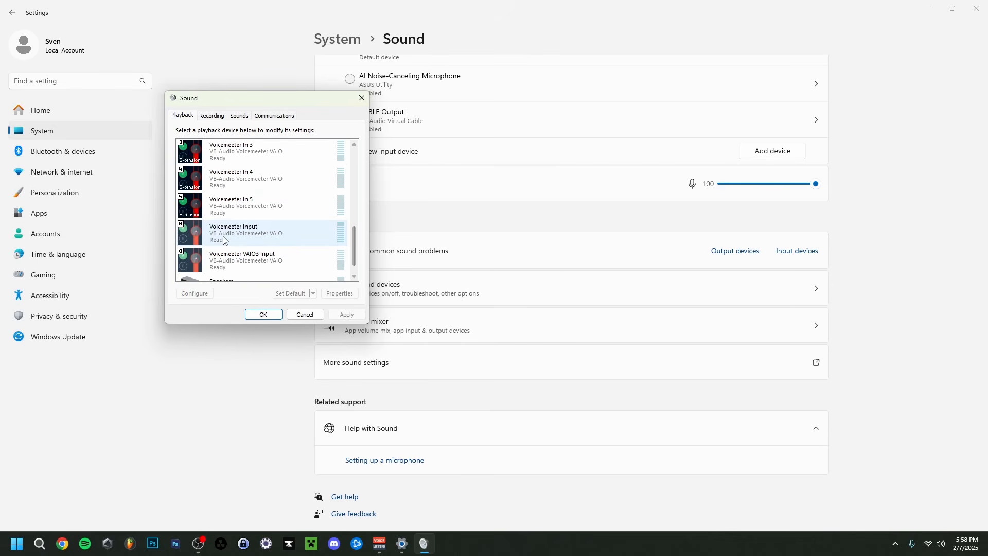
scroll(259, 238, down, 1)
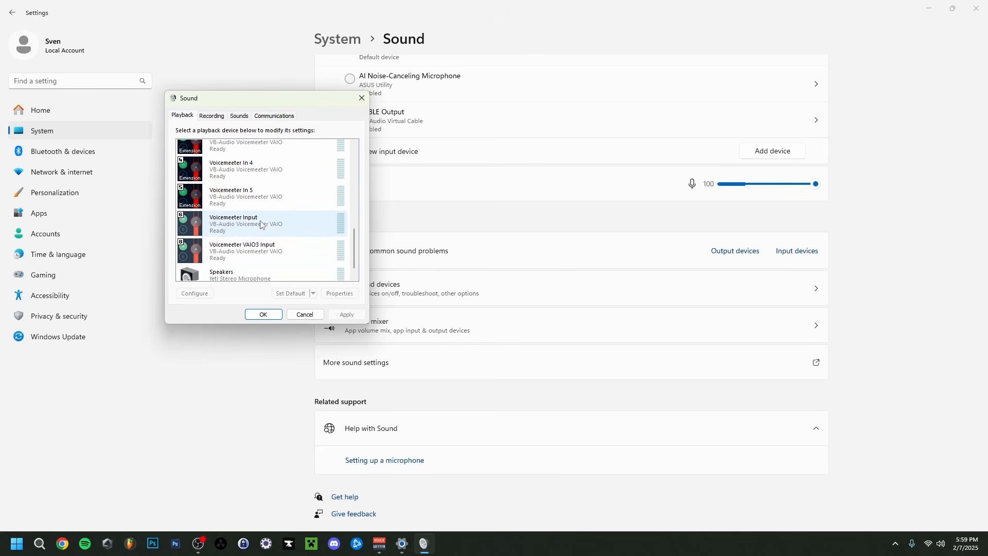
mouse_move(354, 249)
mouse_down()
mouse_move(356, 219)
mouse_move(354, 249)
mouse_up()
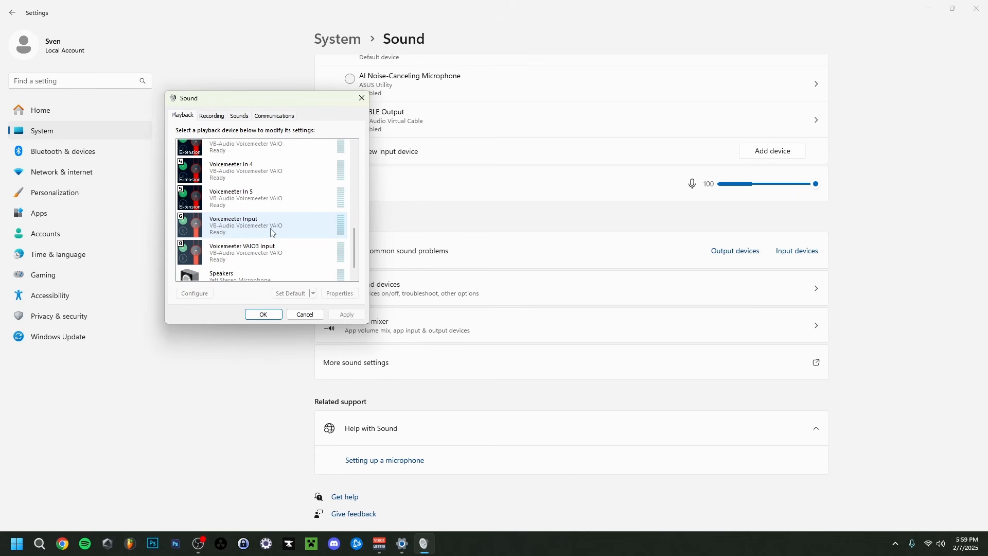
scroll(308, 231, up, 1)
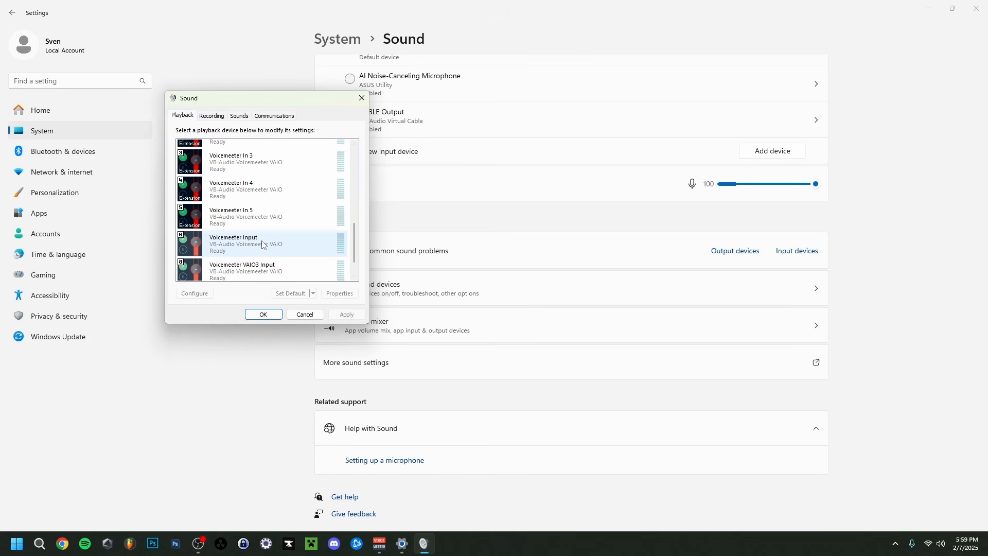
click(252, 245)
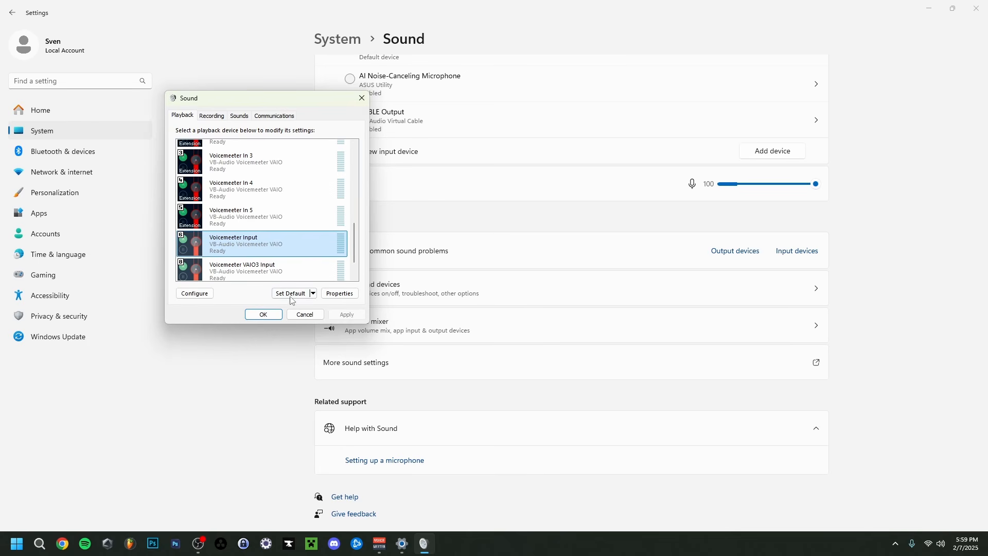
- Confirm 2 channel, 24 bit, 48000 Hz (Studio Quality) as the default format of the Voicemeeter Out B1 recording device
click(208, 117)
drag(355, 160, 354, 251)
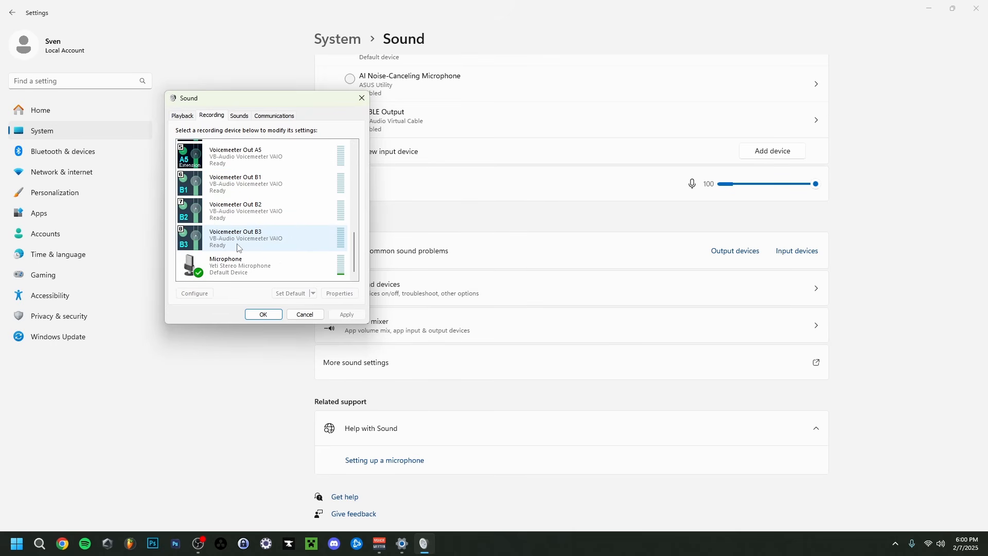
right_click(243, 193)
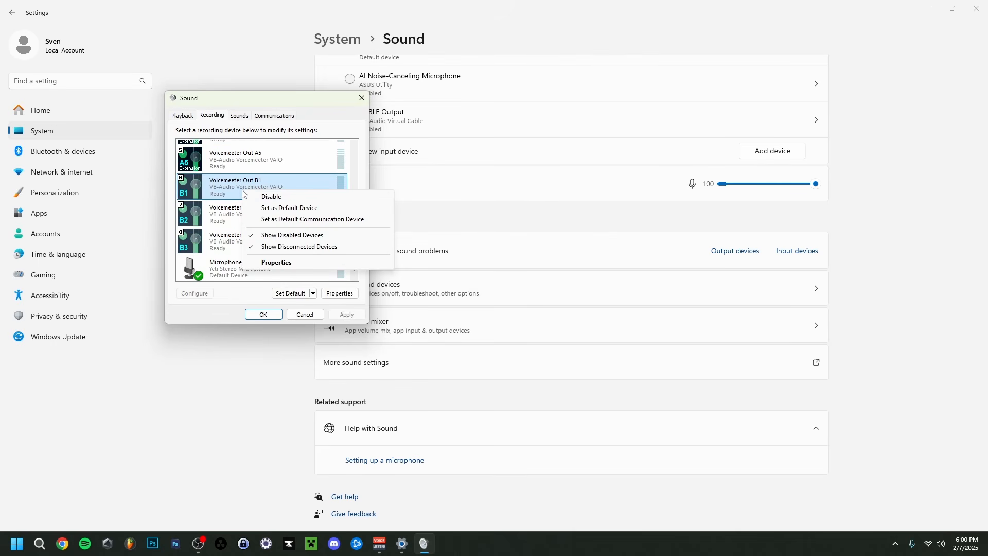
click(277, 263)
click(269, 154)
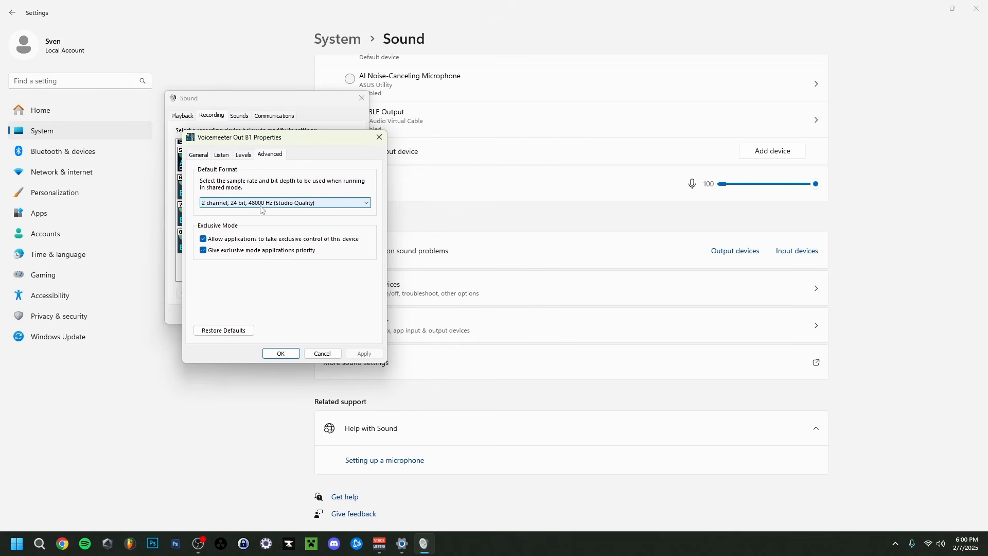
click(286, 205)
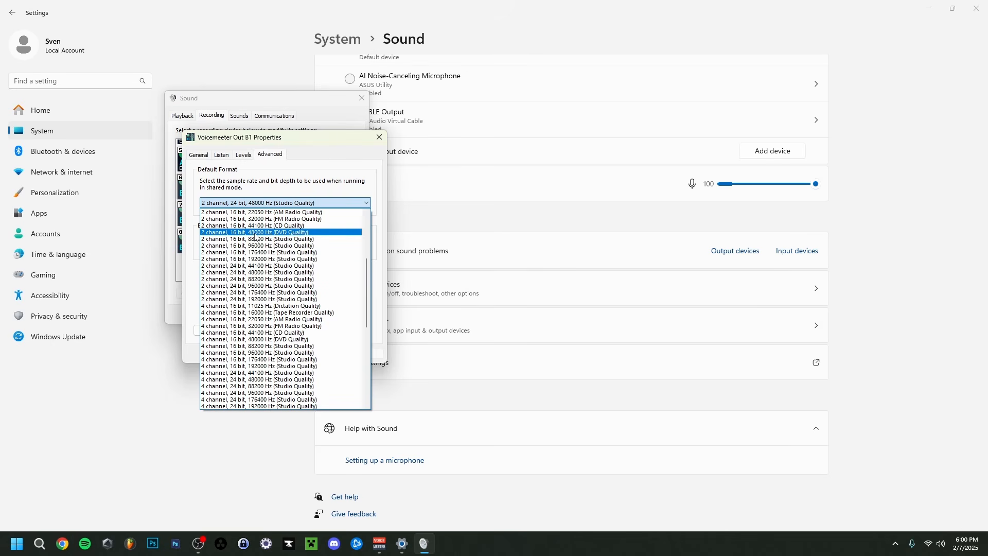
click(315, 196)
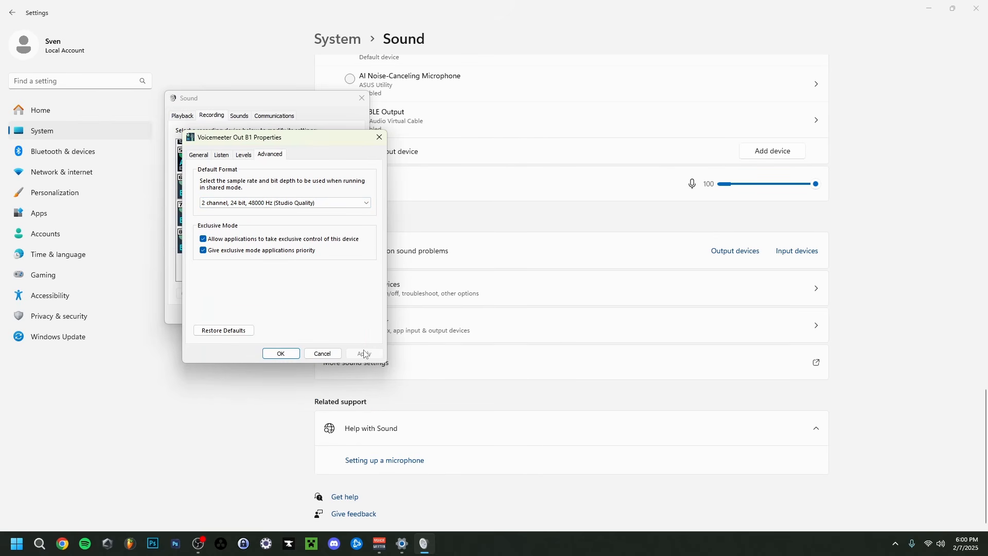
click(281, 353)
- Review how Windows adjusts other sounds during communications activity and close the Sound dialog
click(182, 115)
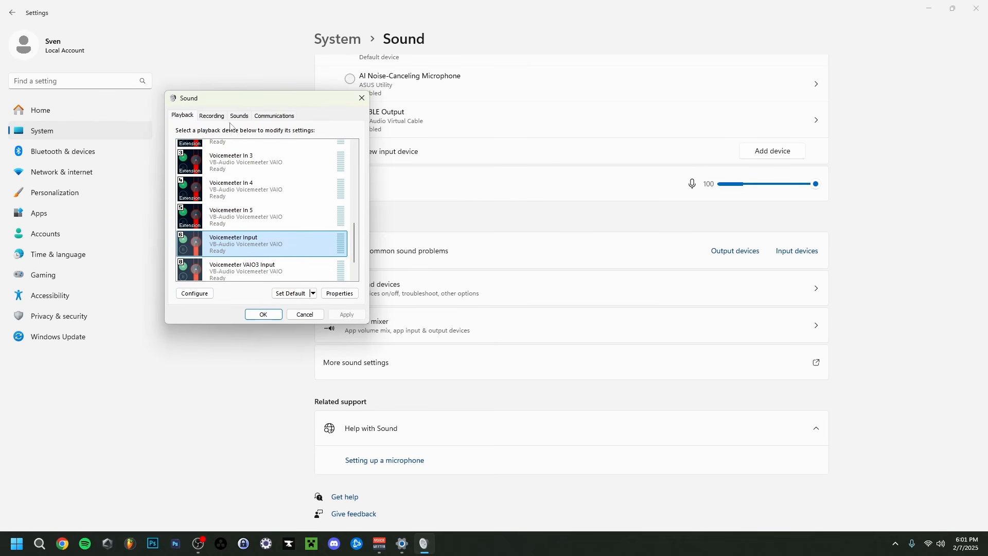
click(280, 117)
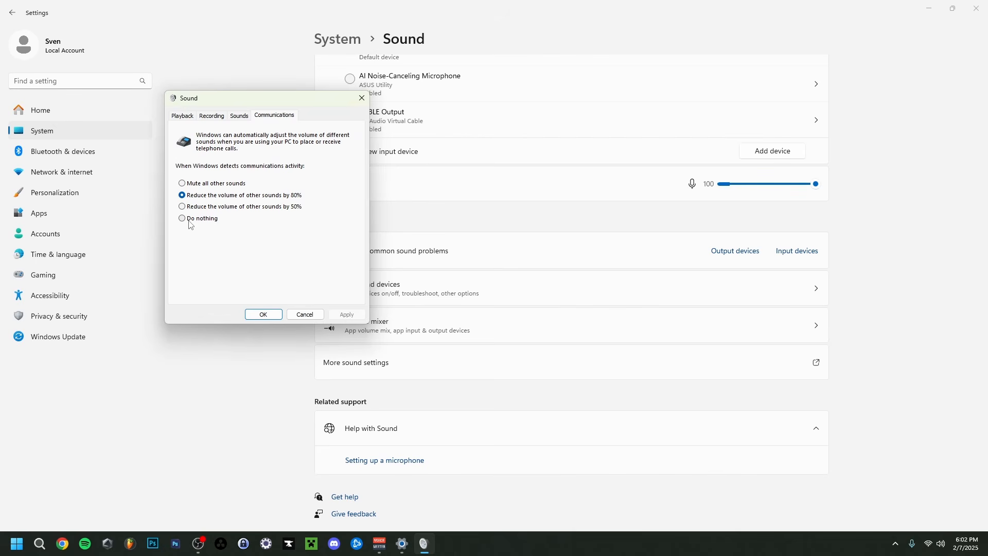
click(273, 314)
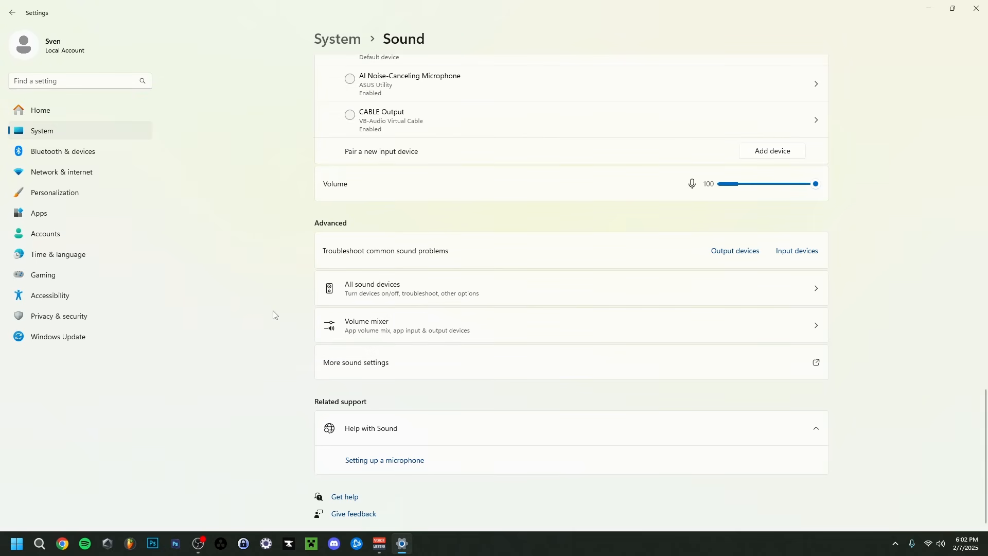
- Examine the output and input device choices available for OBS in the Windows volume mixer
click(362, 330)
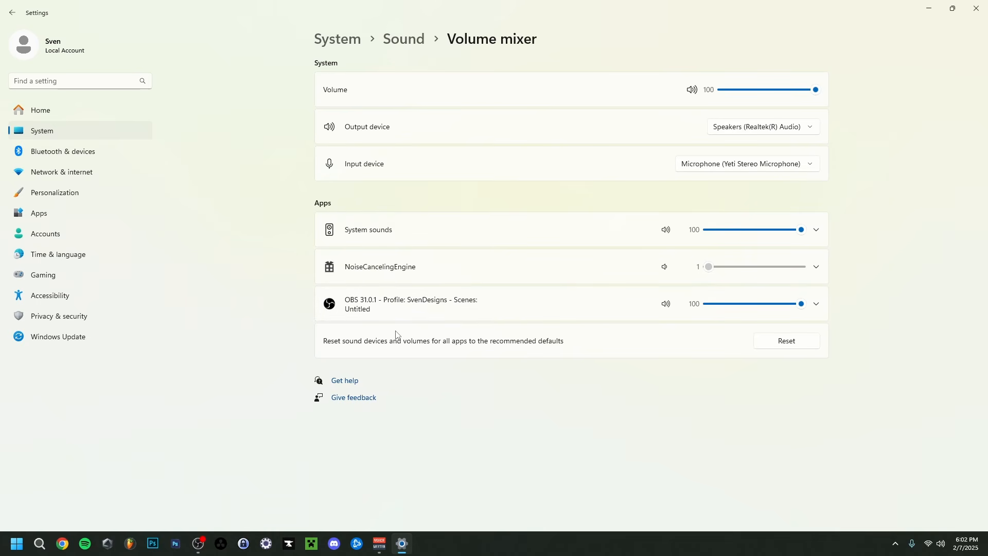
click(817, 307)
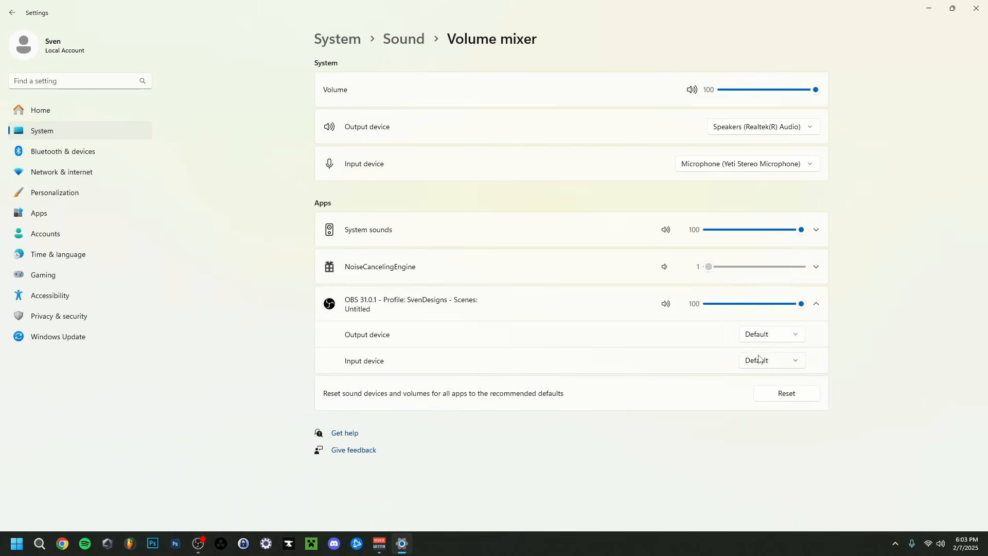
click(763, 336)
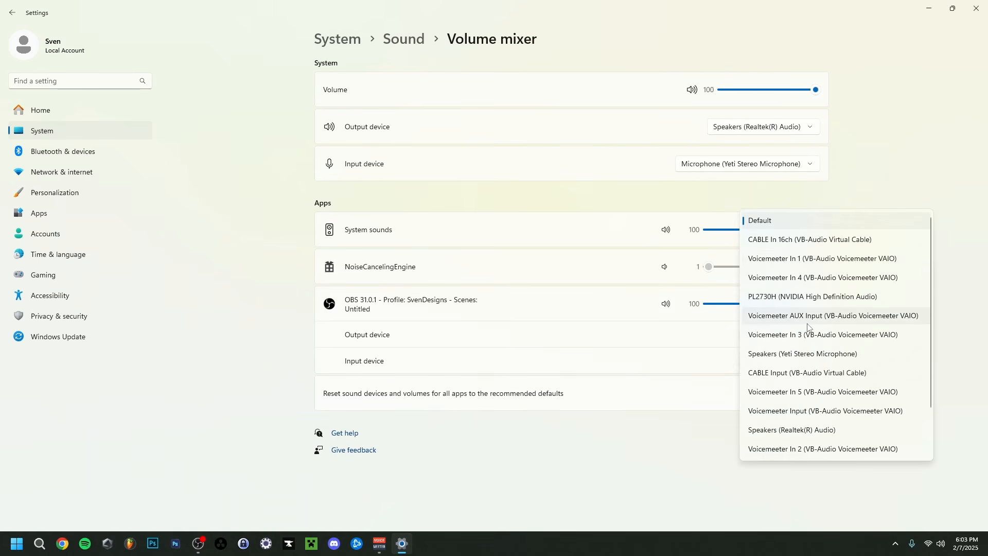
scroll(810, 332, down, 1)
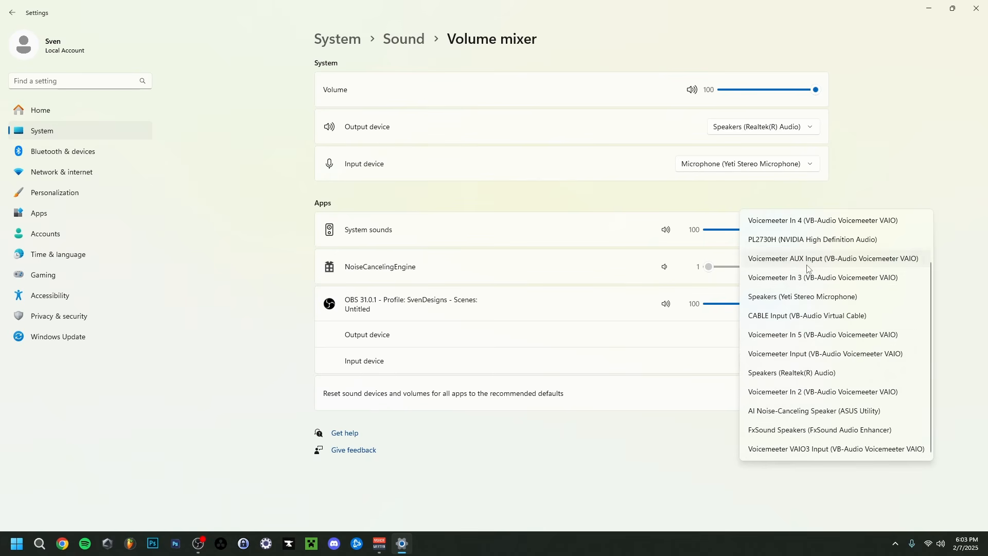
scroll(808, 270, up, 1)
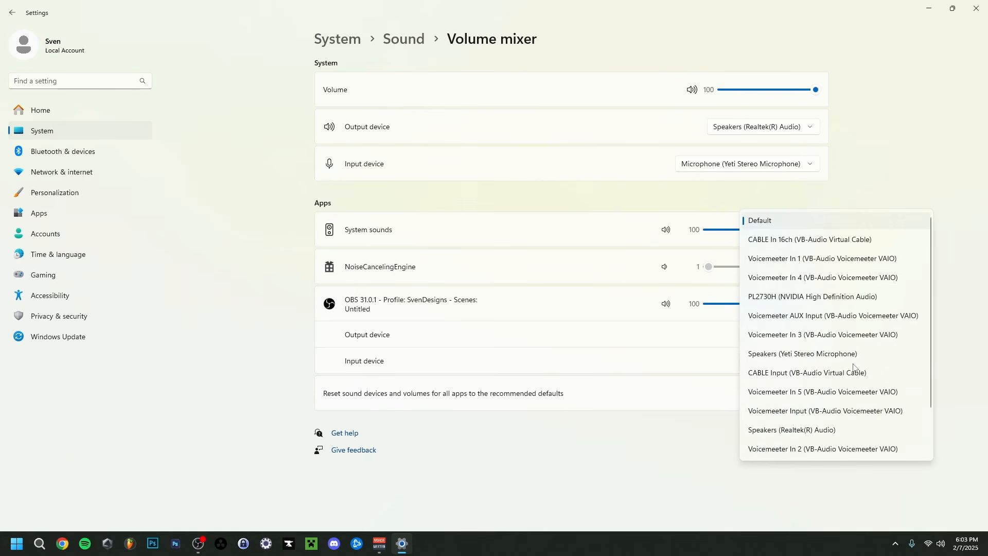
click(708, 340)
click(774, 366)
click(658, 346)
click(759, 357)
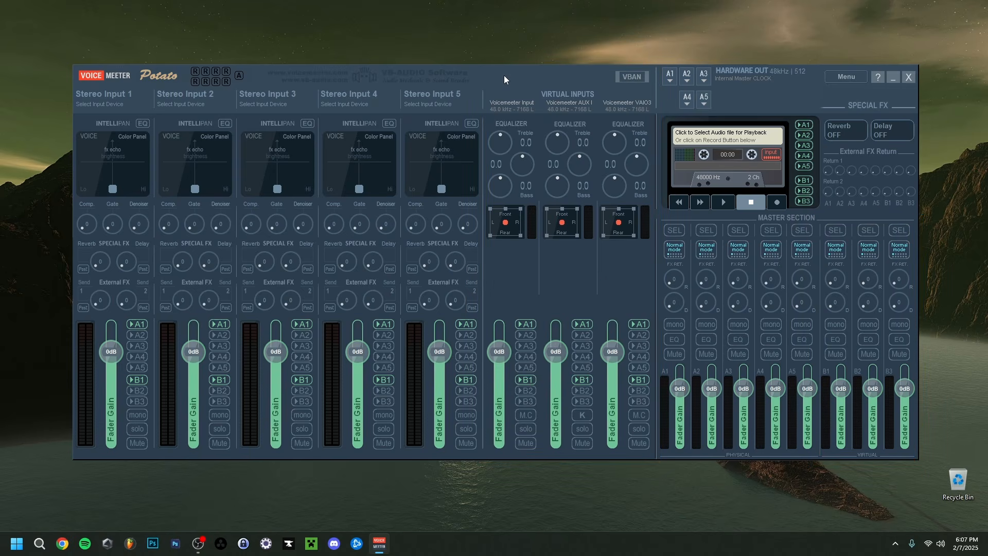
- Reset Voicemeeter Potato to its initial settings and accept the re-initialization
click(844, 78)
click(835, 191)
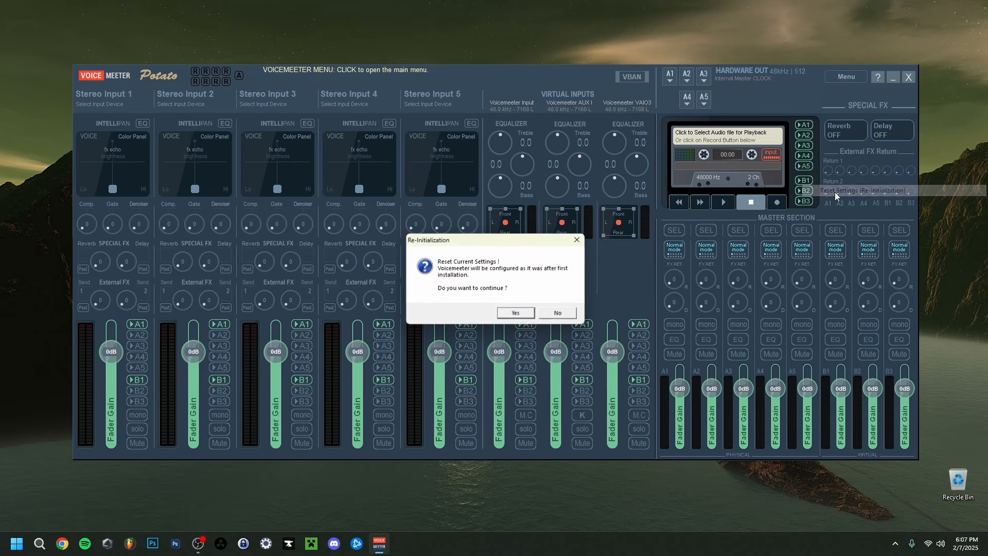
click(515, 312)
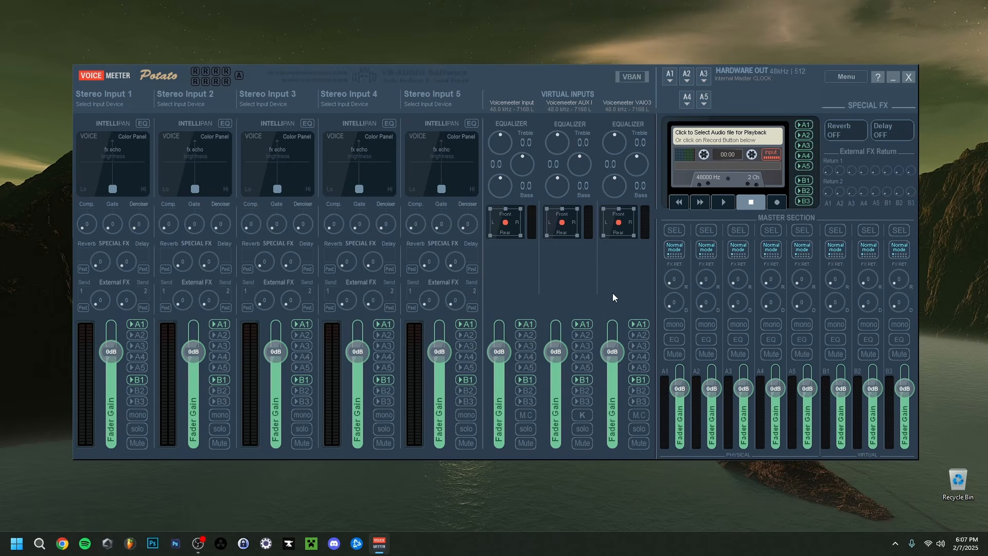
- Set the preferred main sample rate to 48000 Hz in Voicemeeter's system settings
click(839, 76)
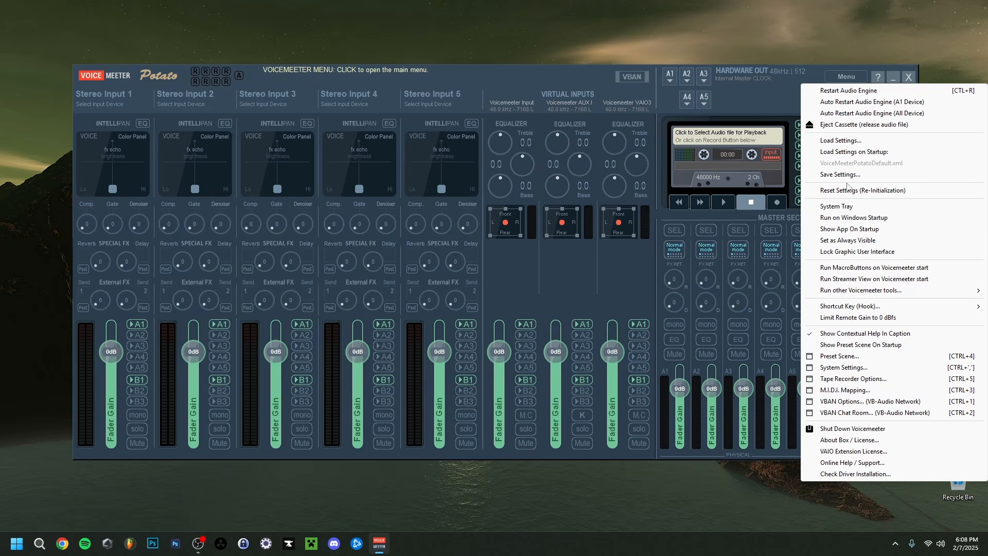
click(843, 367)
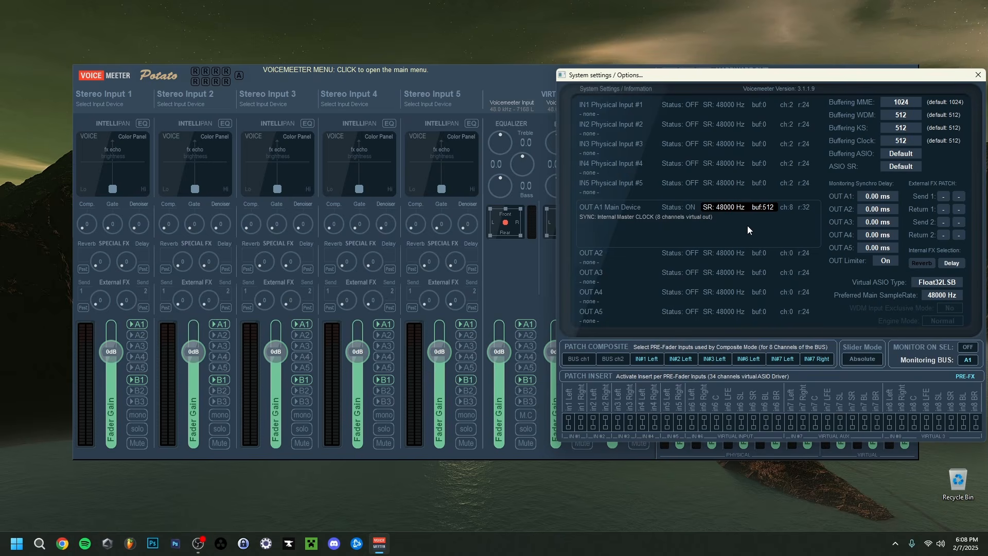
click(936, 296)
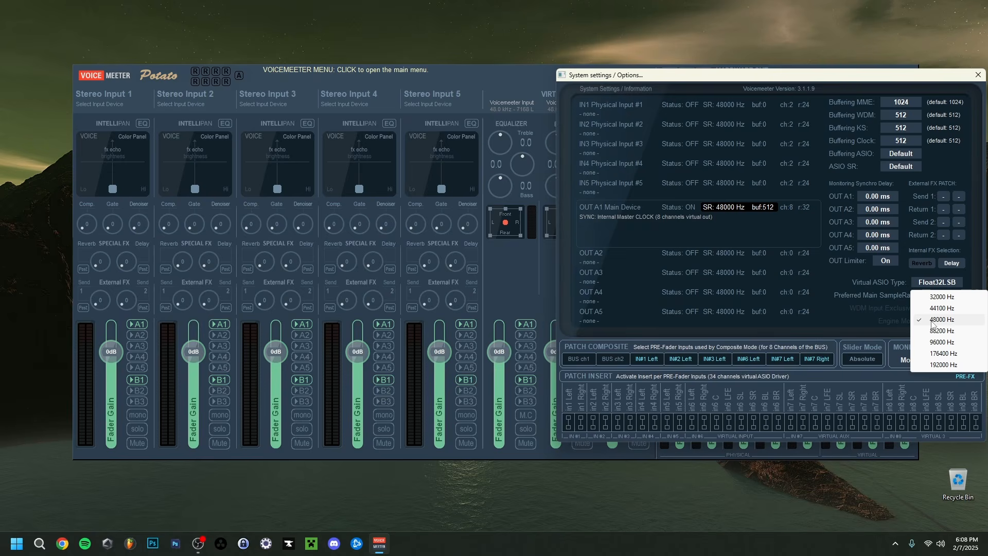
click(942, 321)
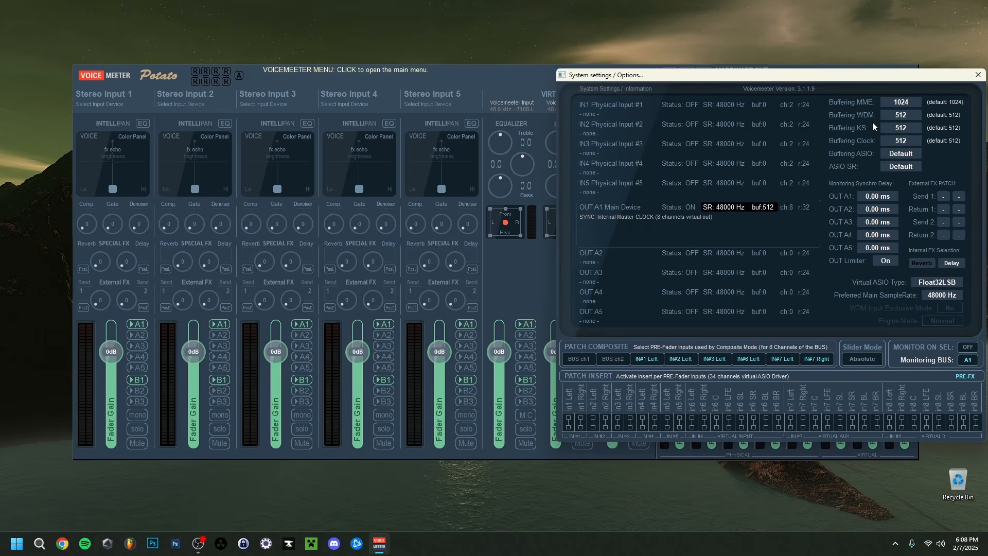
- Set the MME buffering to 1024 samples and close the system settings
click(903, 103)
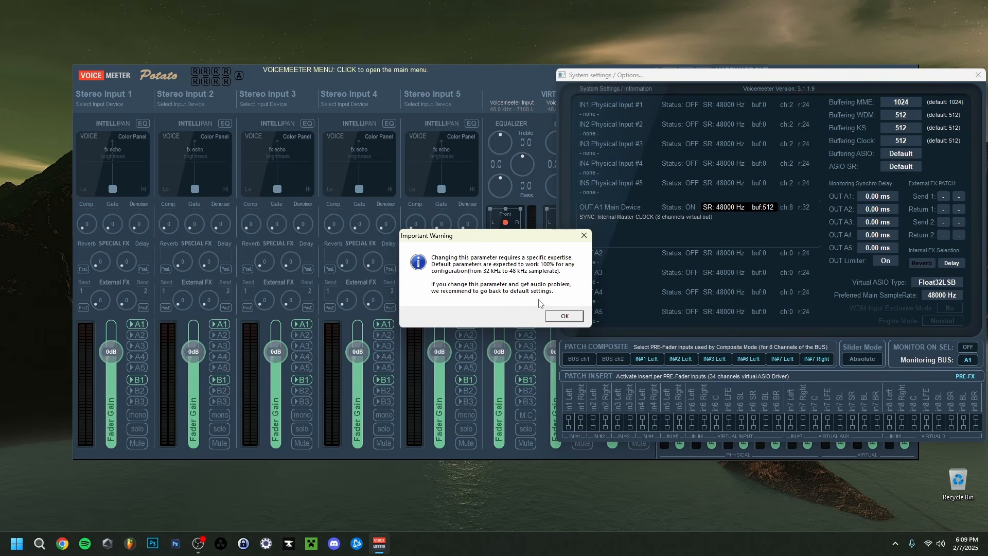
click(564, 316)
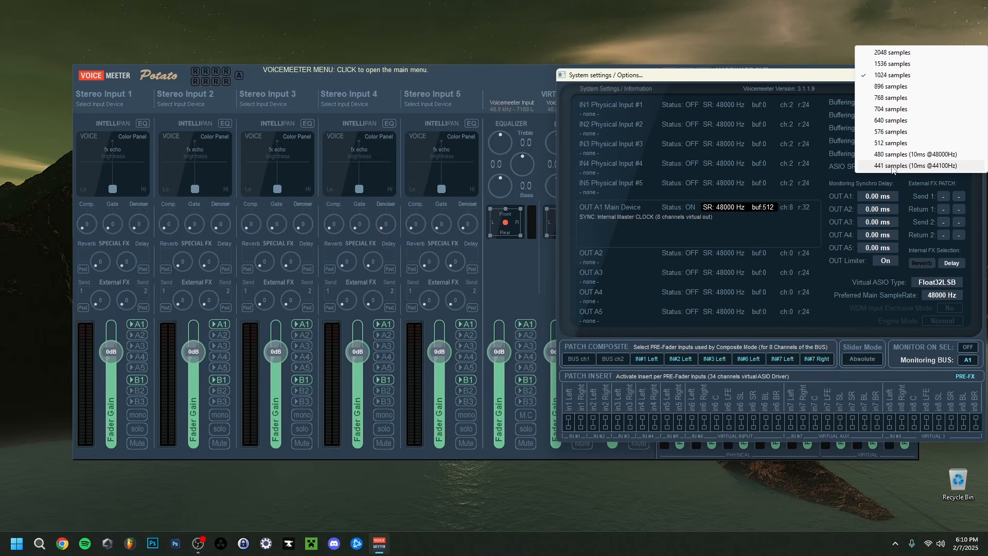
click(886, 76)
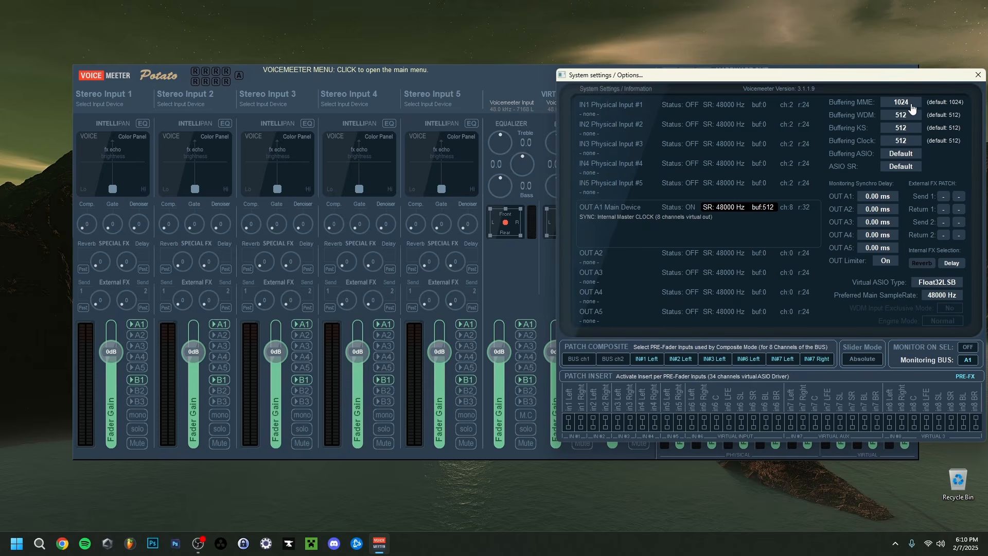
click(977, 75)
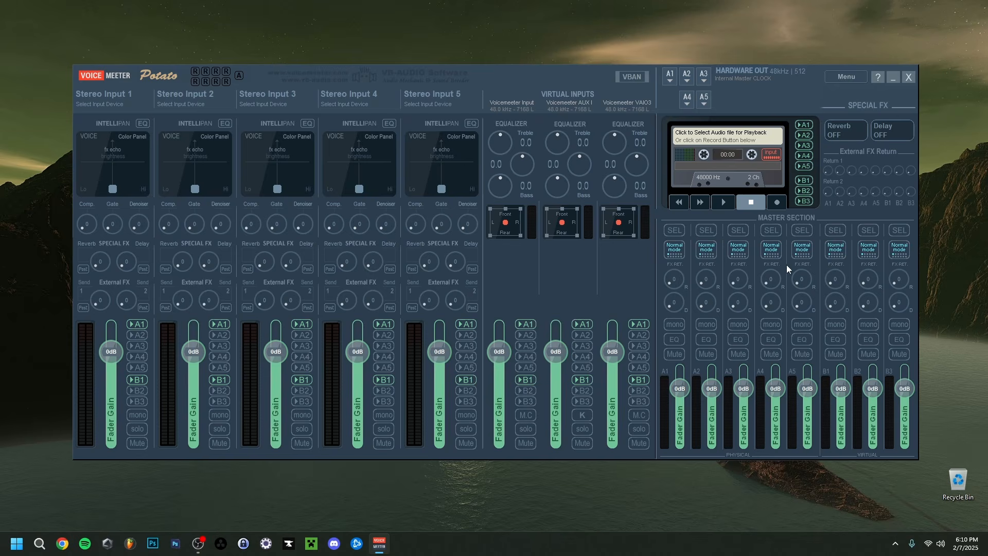
- Switch the B1 and A1 buses in the master section to stereo repeat mode
click(835, 250)
click(835, 251)
click(674, 249)
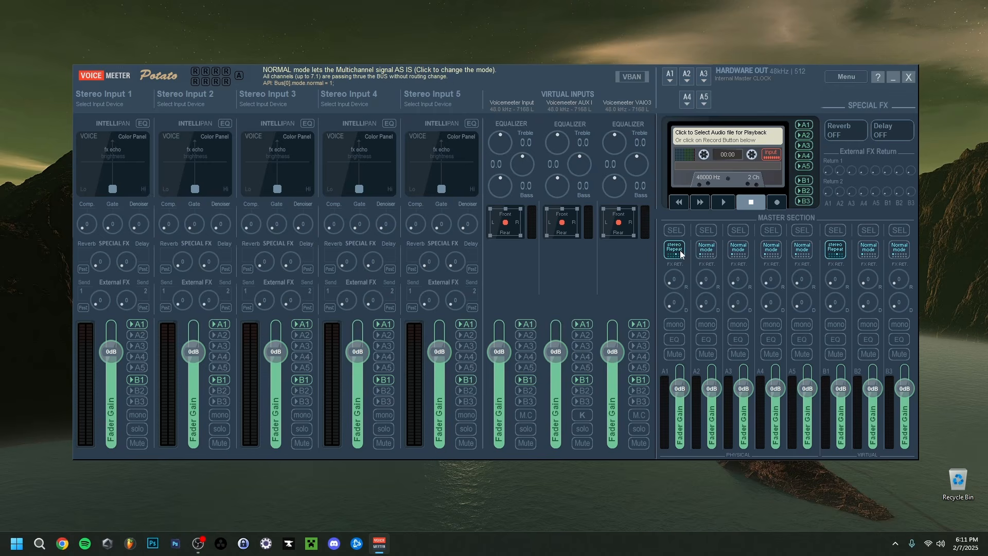
- Switch the B2 and B3 buses in the master section to stereo repeat mode
click(867, 249)
click(899, 250)
click(900, 250)
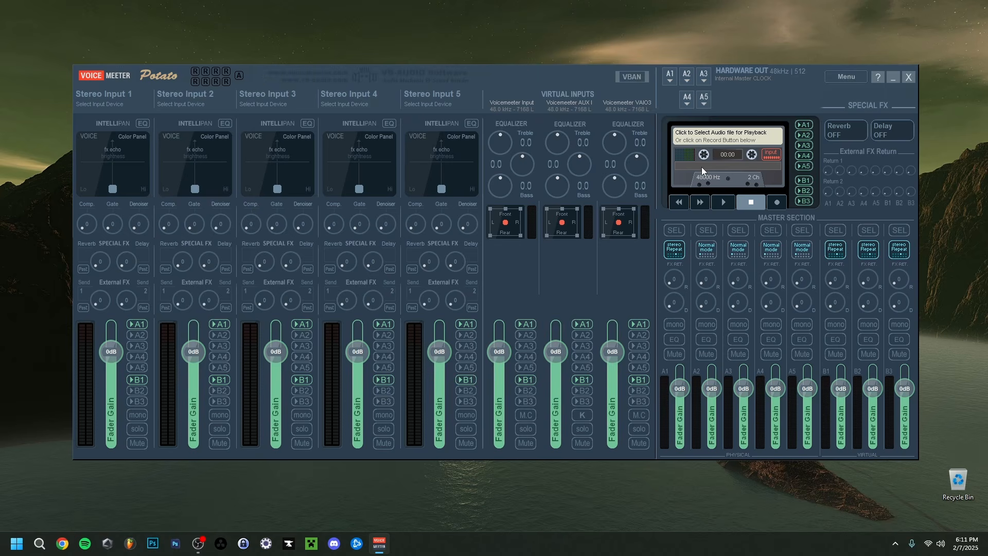
- Assign the MME device Speakers (Realtek(R) Audio) to hardware output A1
click(671, 77)
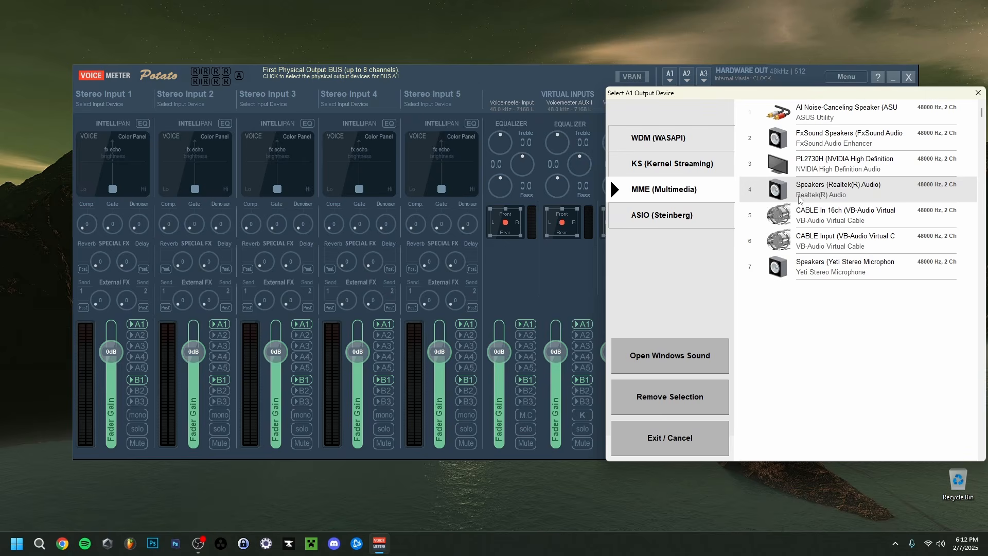
click(837, 194)
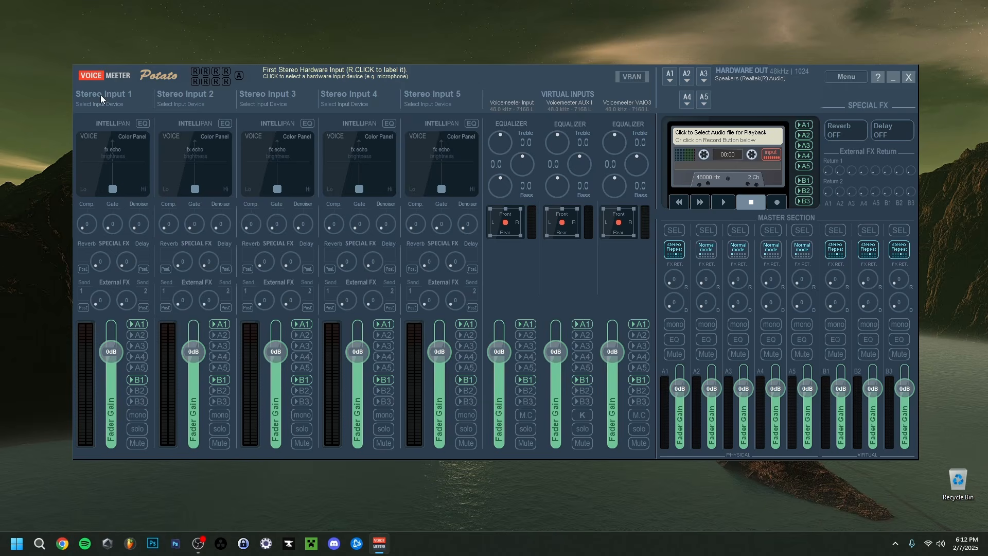
- Label the first stereo hardware input "Microphone"
right_click(100, 95)
text(Microp)
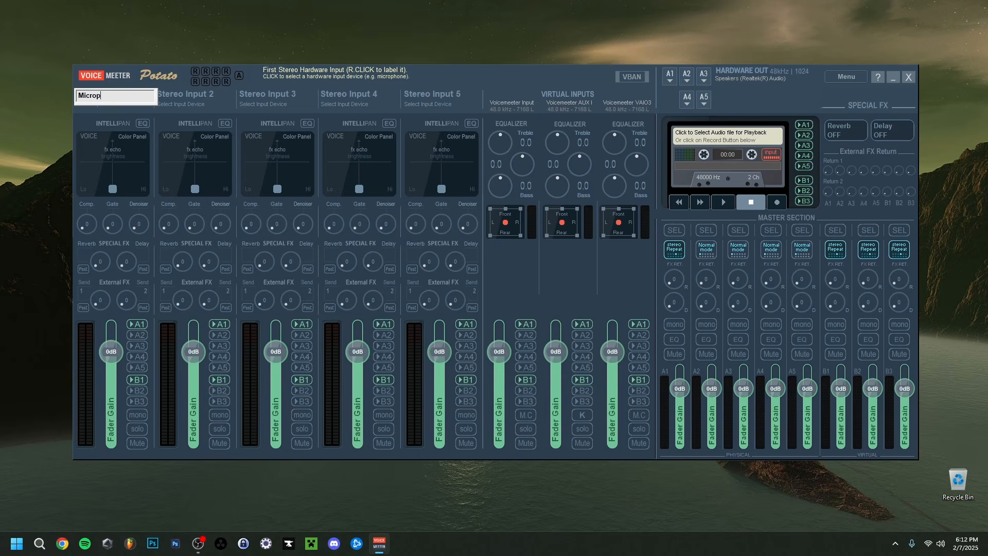
text(hone)
key(Return)
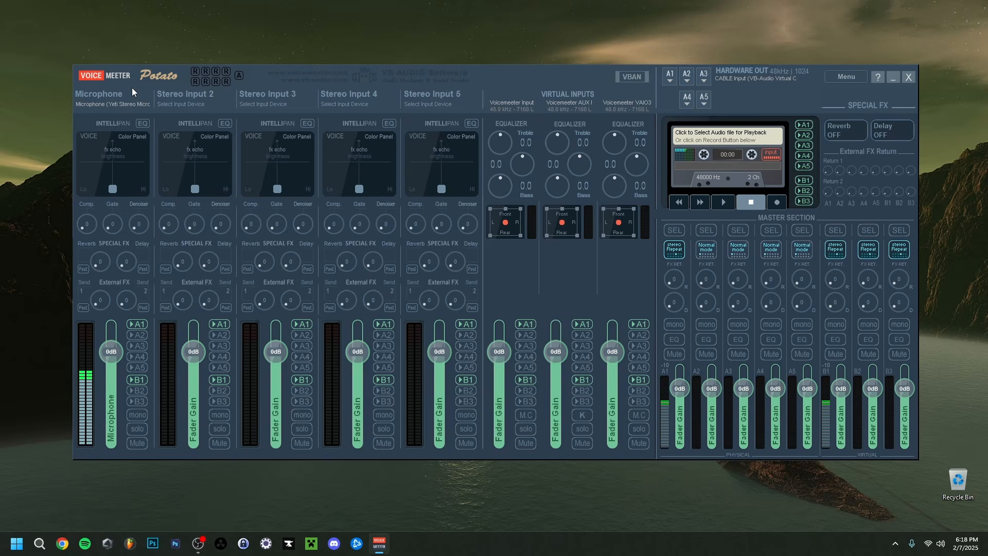
- Select the Yeti Stereo Microphone under WDM (WASAPI) for the Microphone strip and bring up the A1 output device choices
click(102, 105)
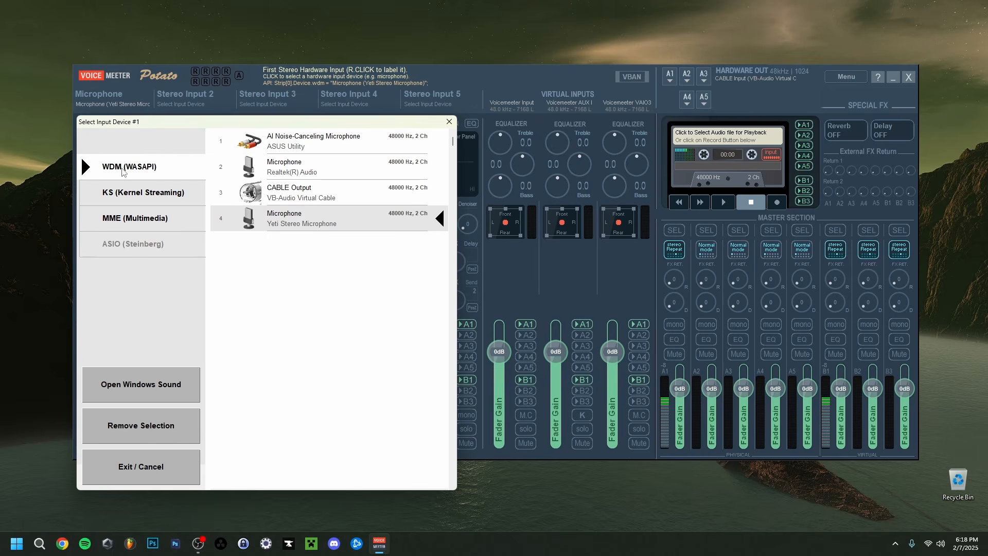
click(293, 230)
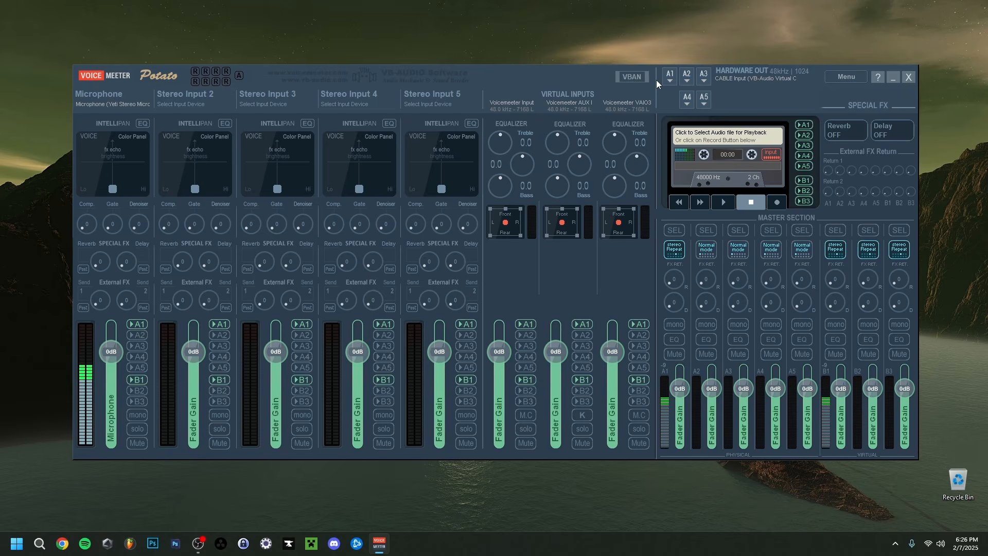
click(670, 79)
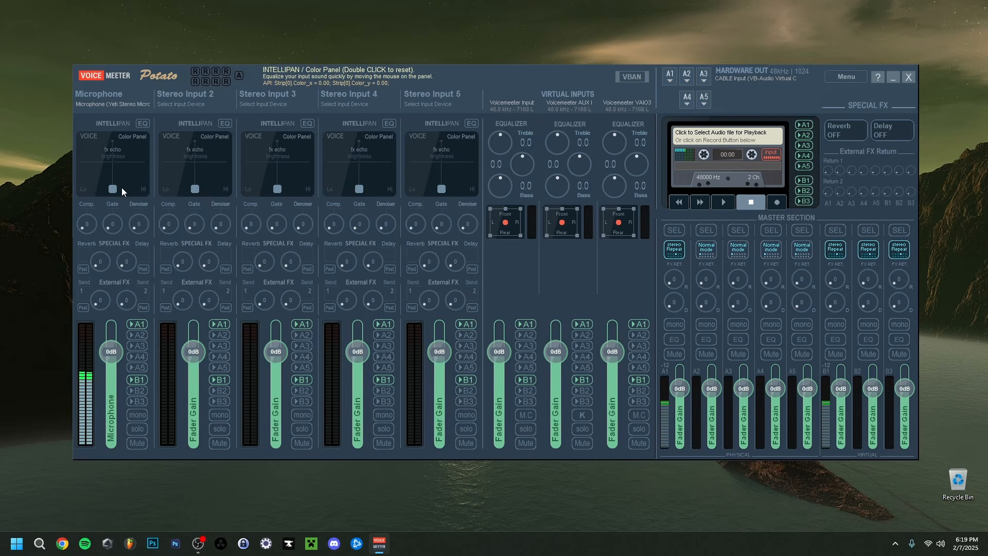
- Try out the Microphone strip's Intellipan voice color and modulation panels, and reset their handles to the default position
drag(122, 189, 105, 178)
drag(103, 178, 108, 178)
right_click(121, 177)
mouse_move(114, 188)
mouse_down()
mouse_move(104, 185)
mouse_move(120, 185)
mouse_up()
double_click(120, 185)
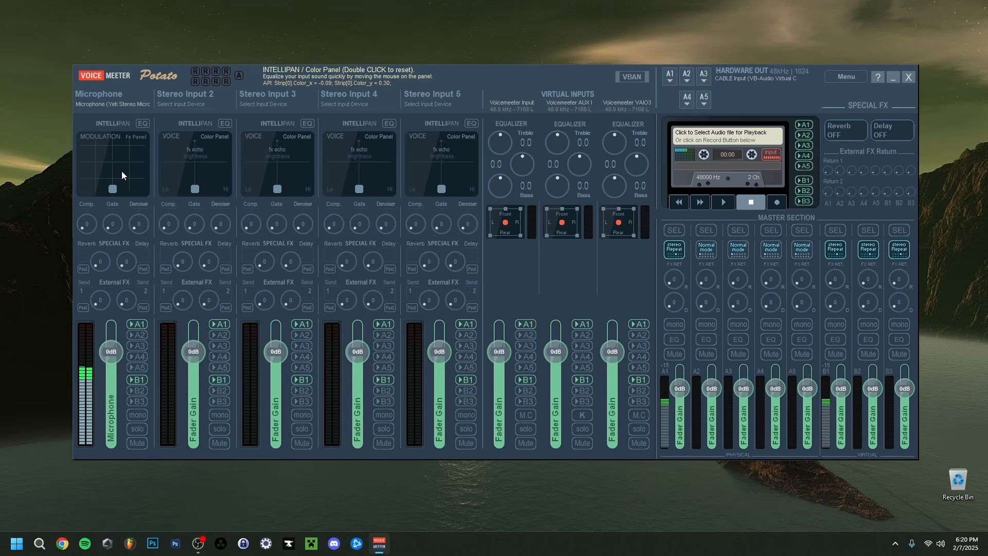
- Try the Microphone strip's 3D position panel and return to the voice color panel
right_click(122, 171)
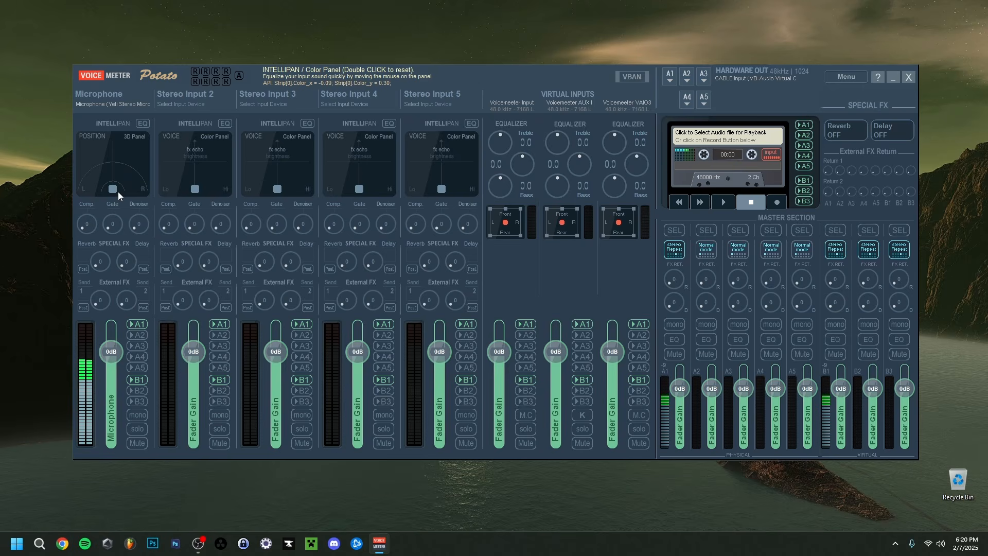
mouse_move(117, 190)
mouse_down()
mouse_move(88, 192)
mouse_move(146, 194)
mouse_move(112, 194)
mouse_move(119, 182)
mouse_up()
right_click(113, 169)
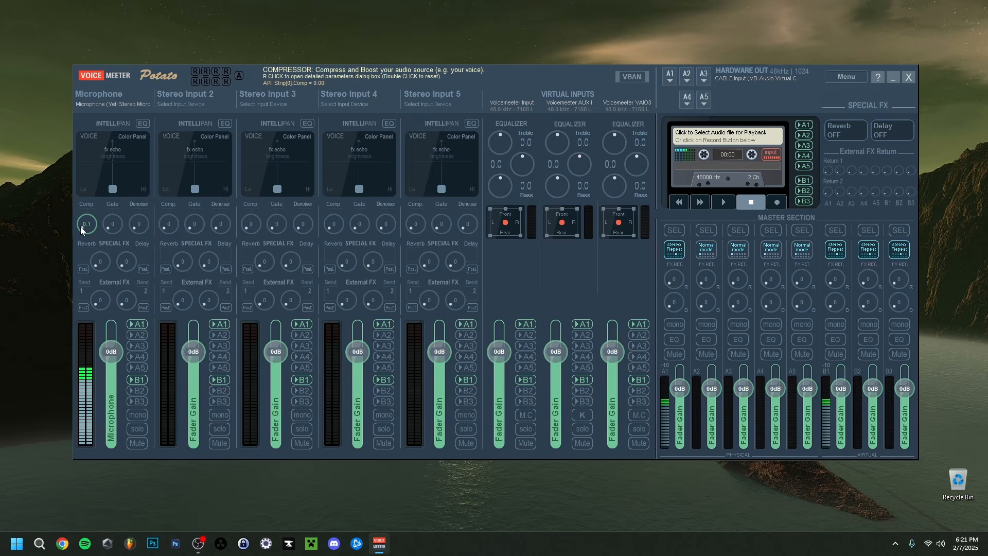
- Try the Microphone compressor with ratio 1.5, threshold -18.0 dB, attack 1.4 ms and release 119.9 ms, and reset it
drag(77, 224, 87, 230)
right_click(85, 226)
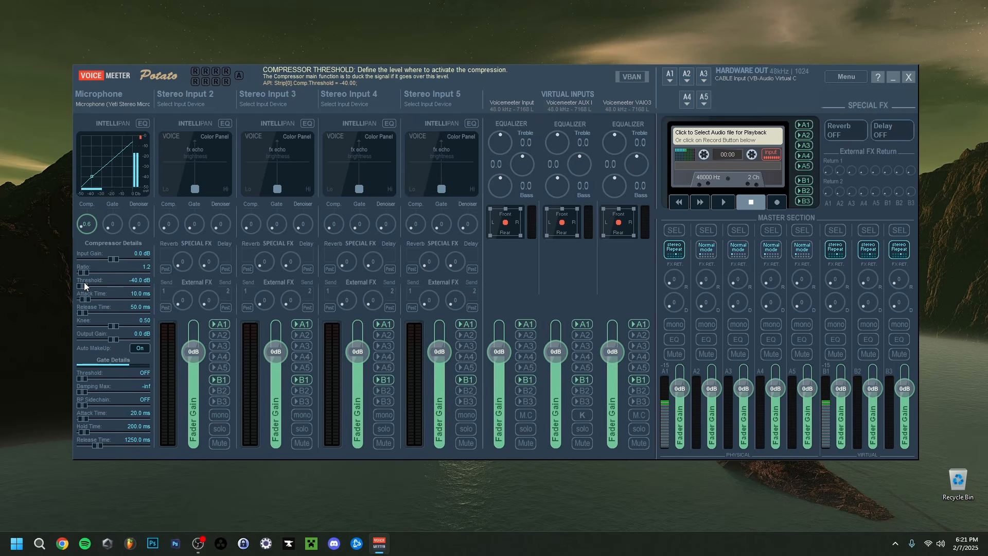
mouse_move(85, 283)
mouse_down()
mouse_move(128, 286)
mouse_move(89, 277)
mouse_up()
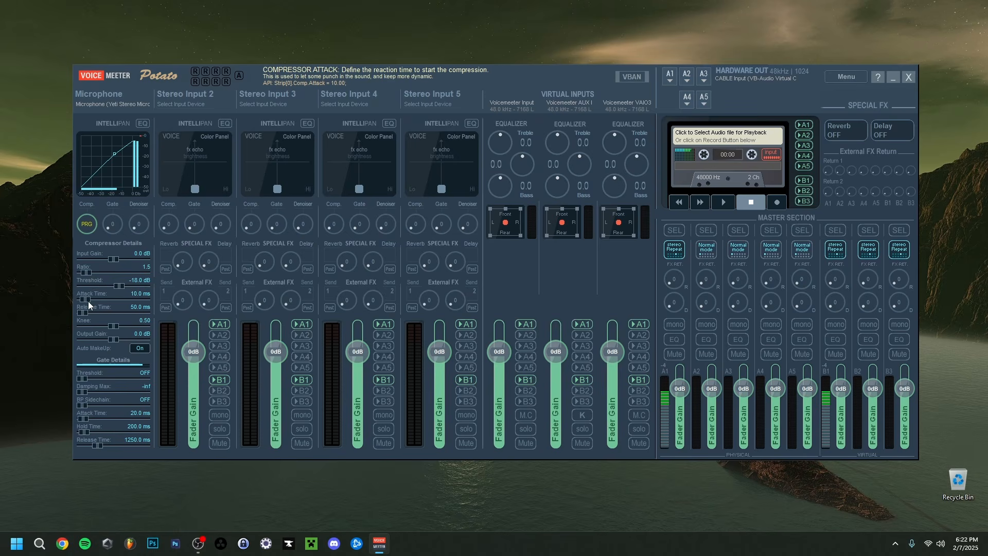
drag(86, 298, 83, 314)
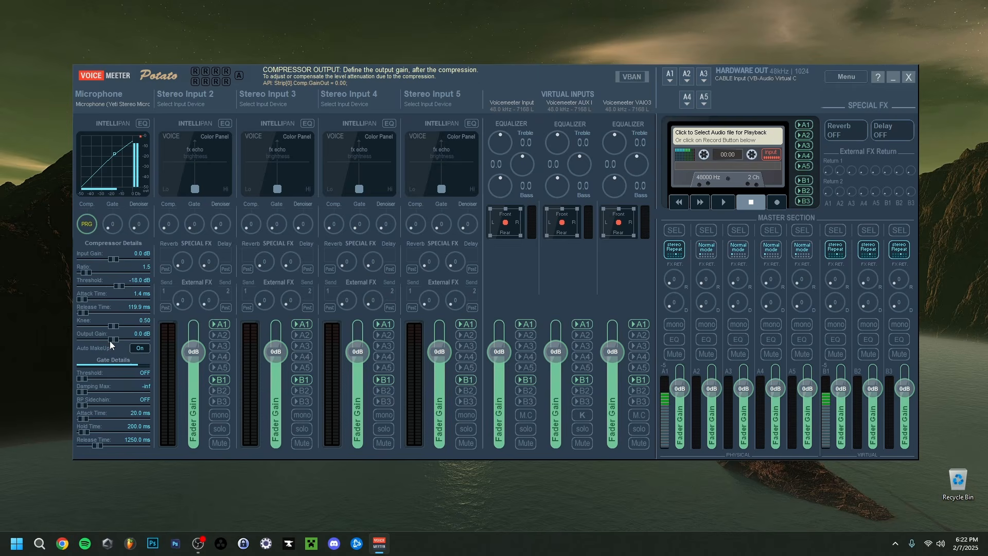
double_click(92, 228)
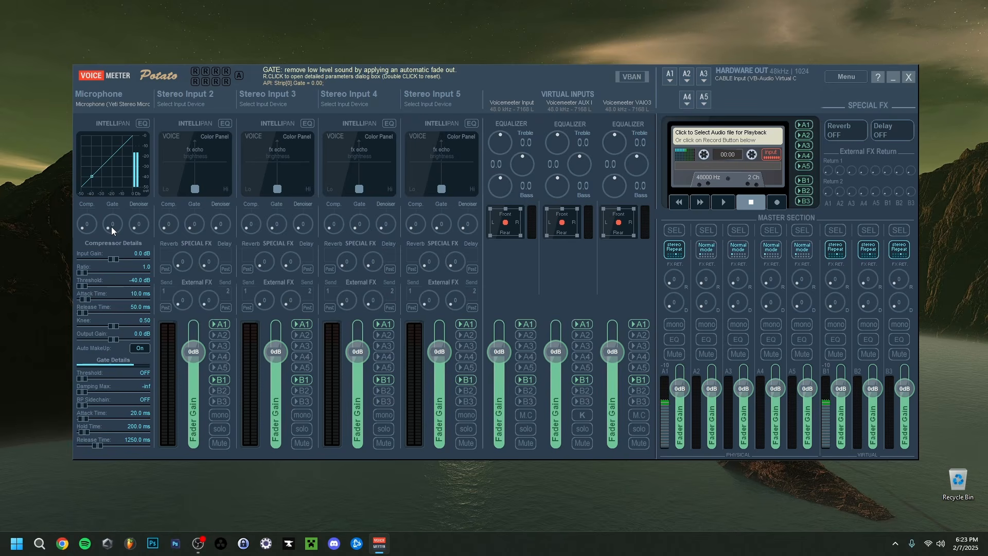
- Try the Microphone gate with threshold -45.0 dB, maximum damping -15.2 dB, attack 3.0 ms and release about 895 ms, and reset it
mouse_move(111, 228)
mouse_down()
mouse_move(112, 211)
mouse_move(125, 215)
mouse_move(116, 198)
mouse_move(113, 226)
mouse_move(143, 242)
mouse_move(120, 238)
mouse_up()
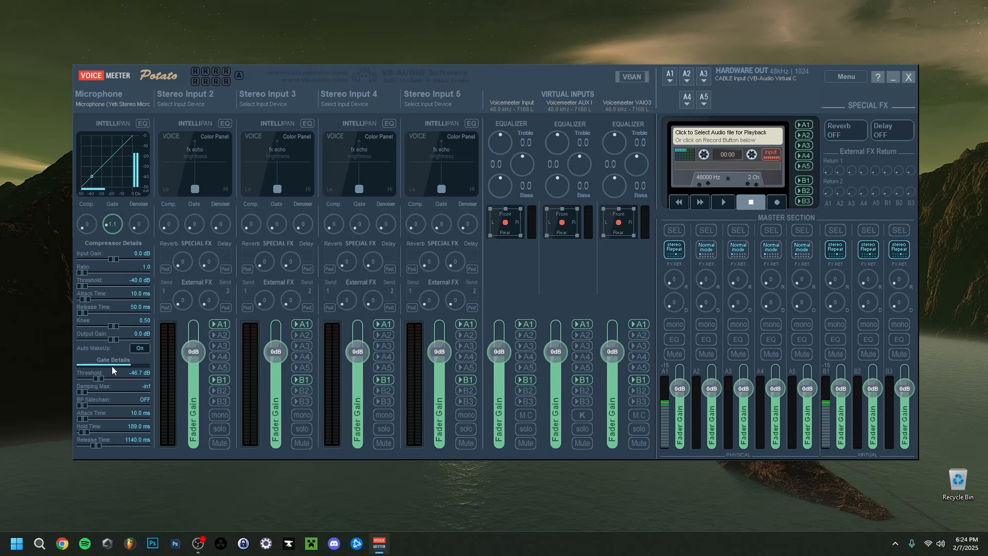
drag(98, 378, 150, 395)
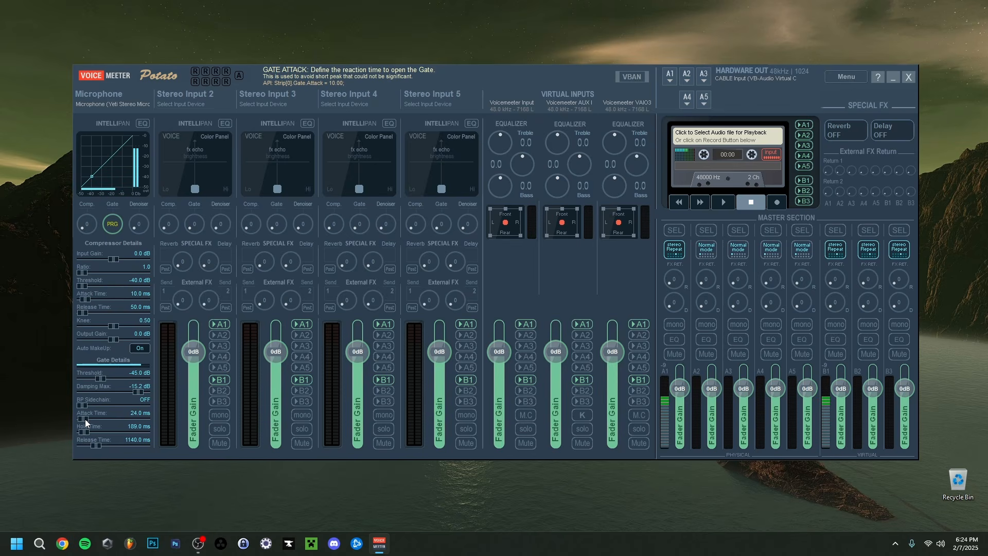
drag(85, 419, 92, 446)
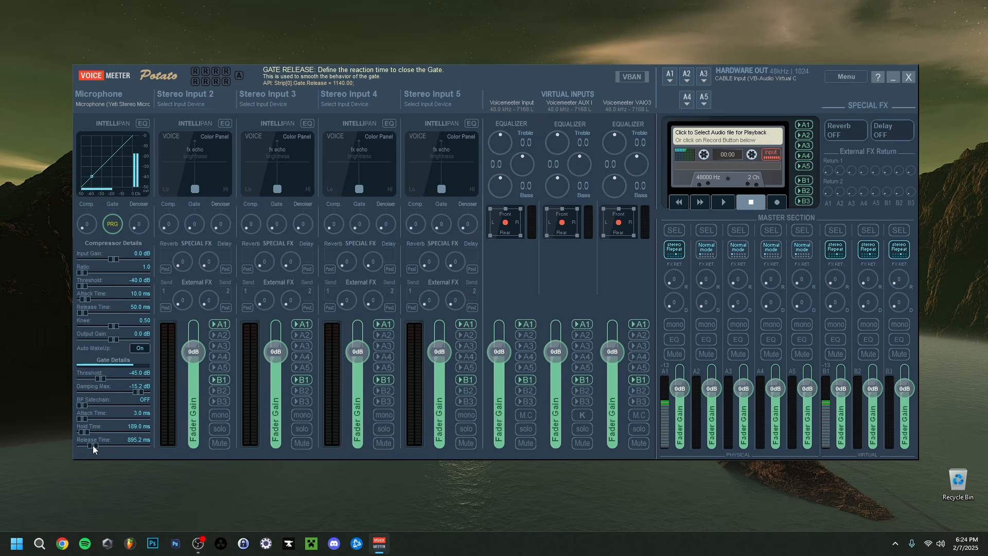
double_click(114, 226)
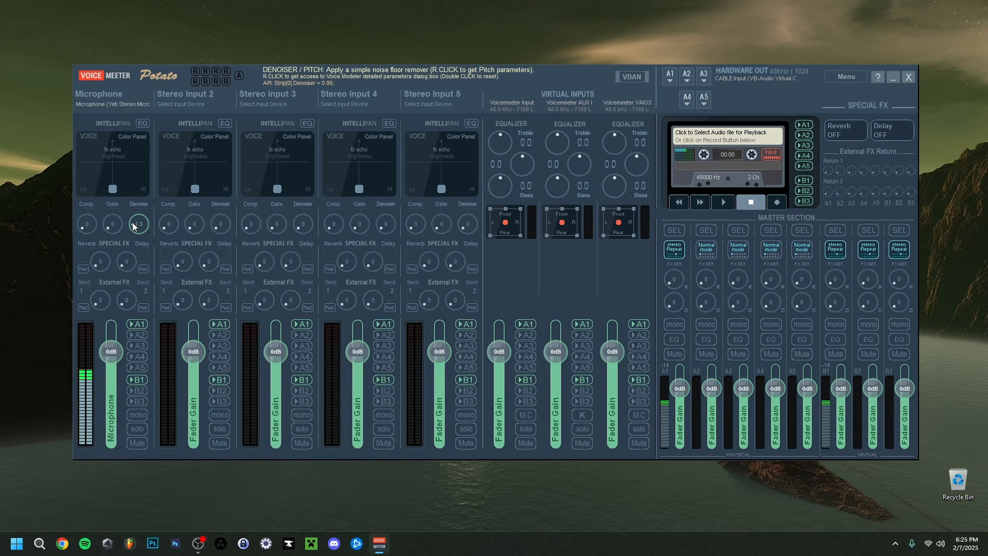
- Try different denoiser amounts on the Microphone strip, ending at 1.0
drag(131, 223, 149, 199)
scroll(144, 226, up, 1)
drag(145, 225, 153, 251)
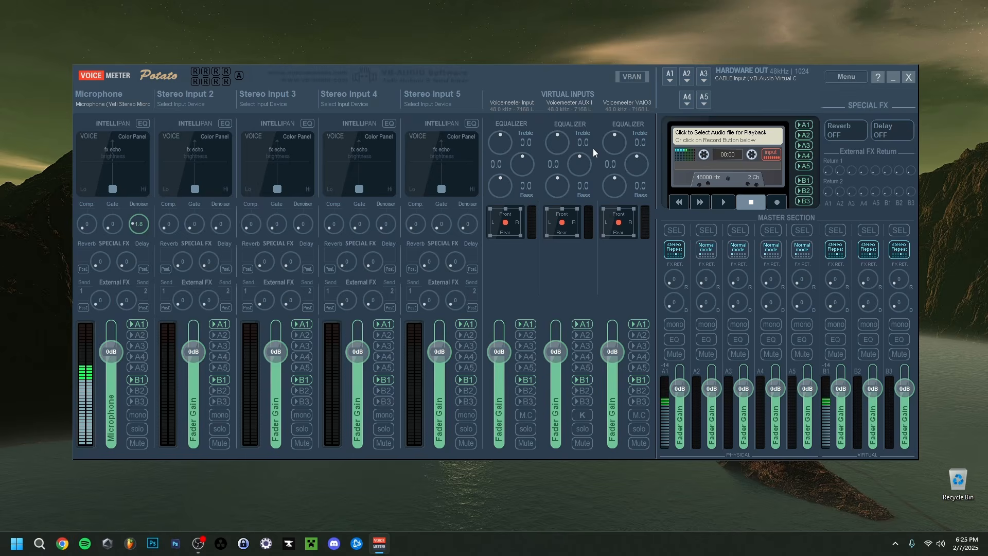
- Look through the A1 output device list without changing the device, and reset the Microphone strip's denoiser to 0
click(669, 74)
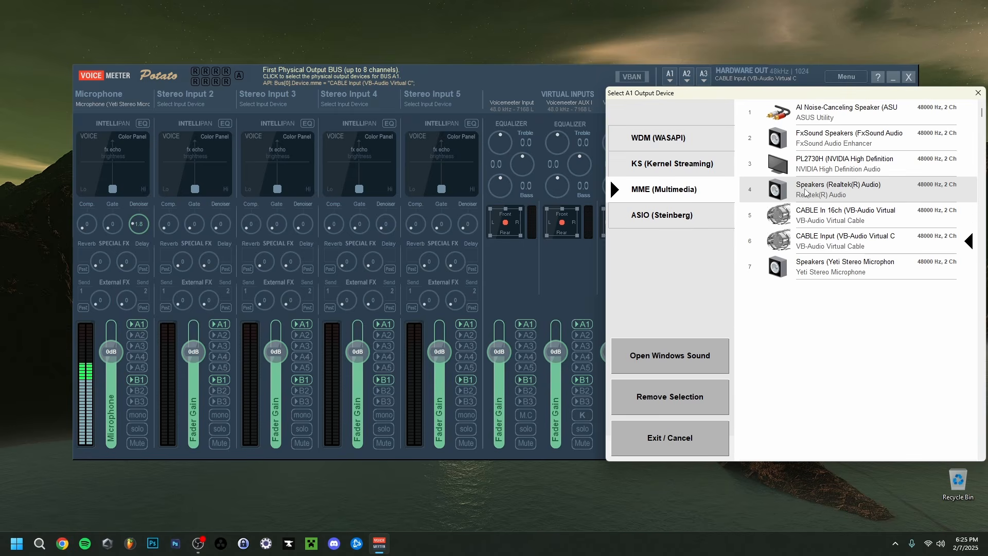
click(977, 93)
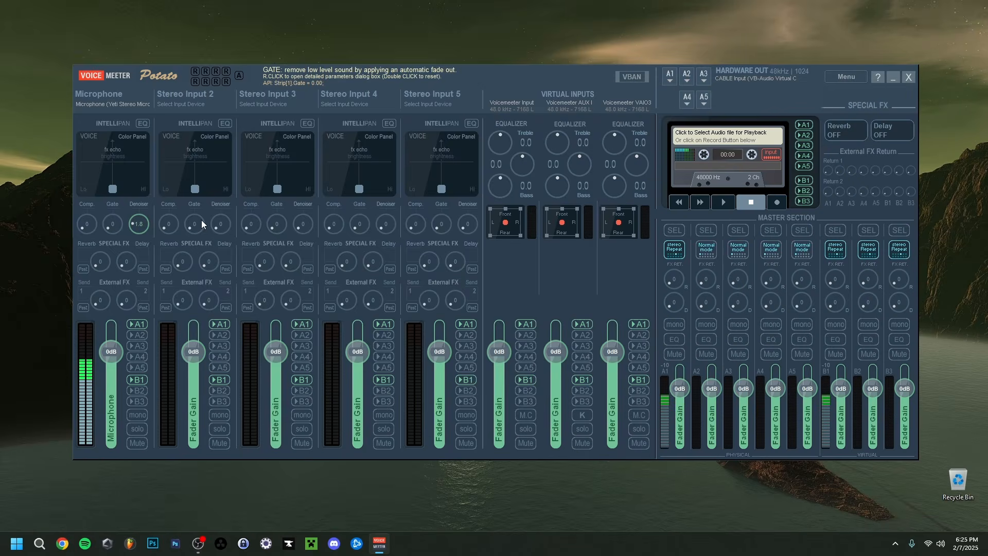
double_click(144, 230)
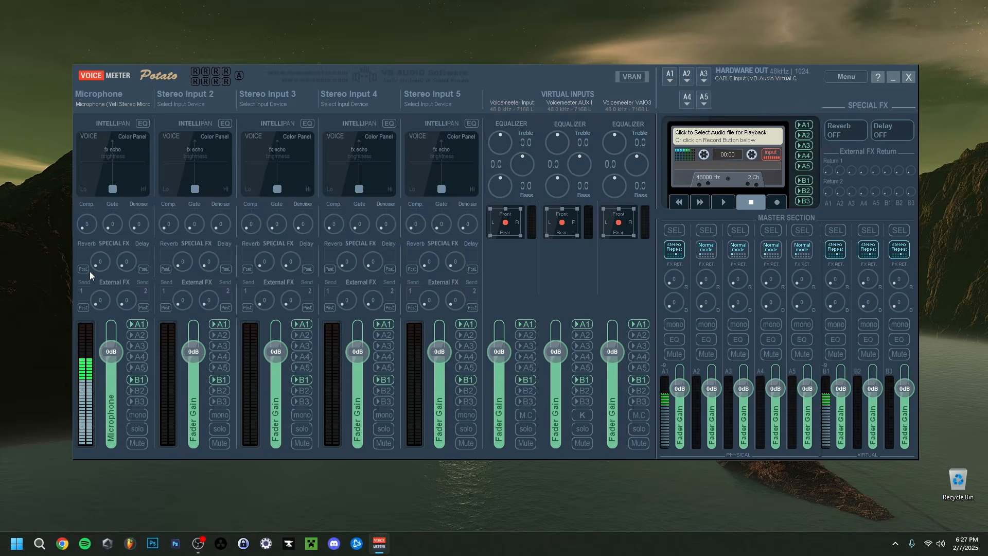
- Raise the Microphone strip's reverb send to 0.4 and delay send to 0.9, and enable the master Reverb and Delay effects
drag(97, 265, 128, 259)
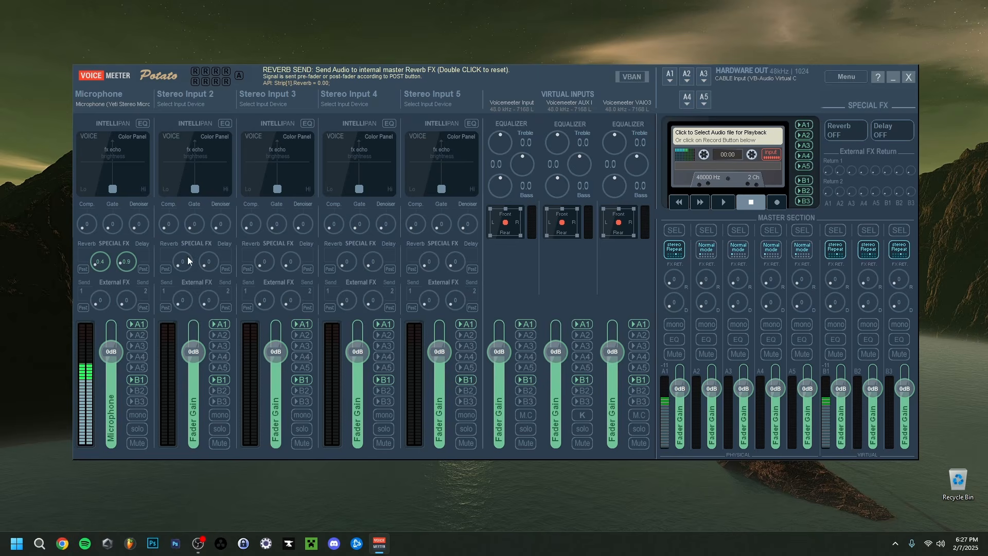
click(841, 134)
click(881, 134)
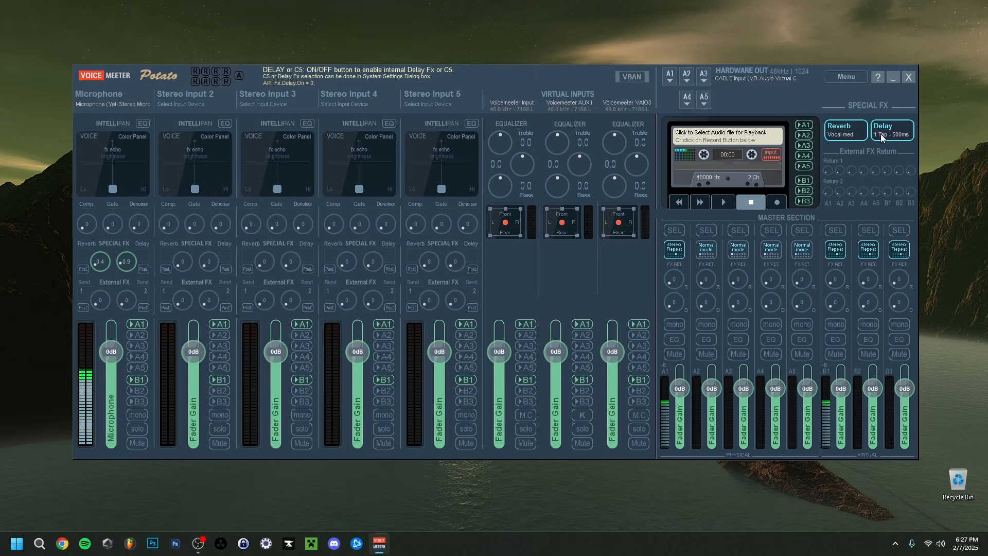
- Reset the Microphone strip's reverb and delay sends to 0 and turn off the master Reverb and Delay effects
double_click(99, 253)
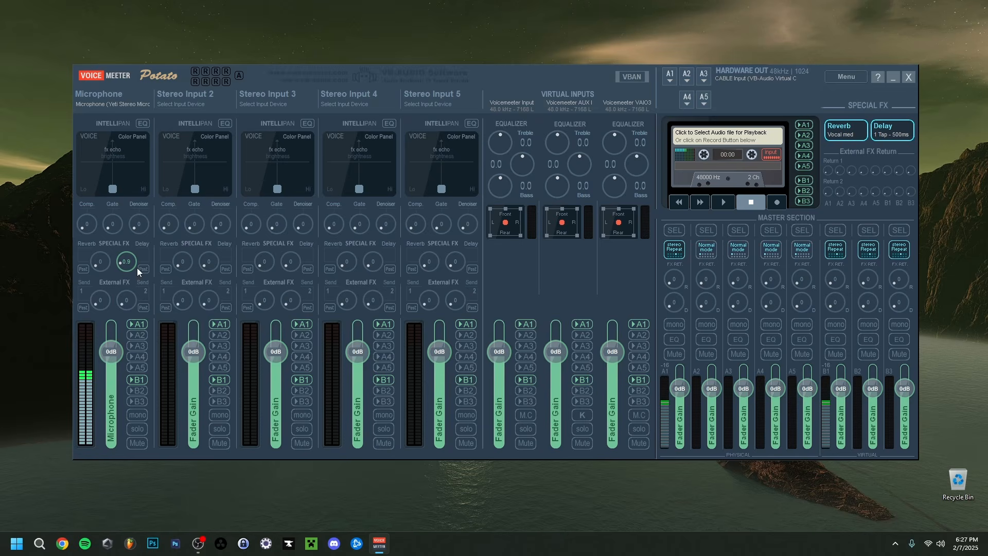
drag(125, 267, 125, 264)
double_click(125, 263)
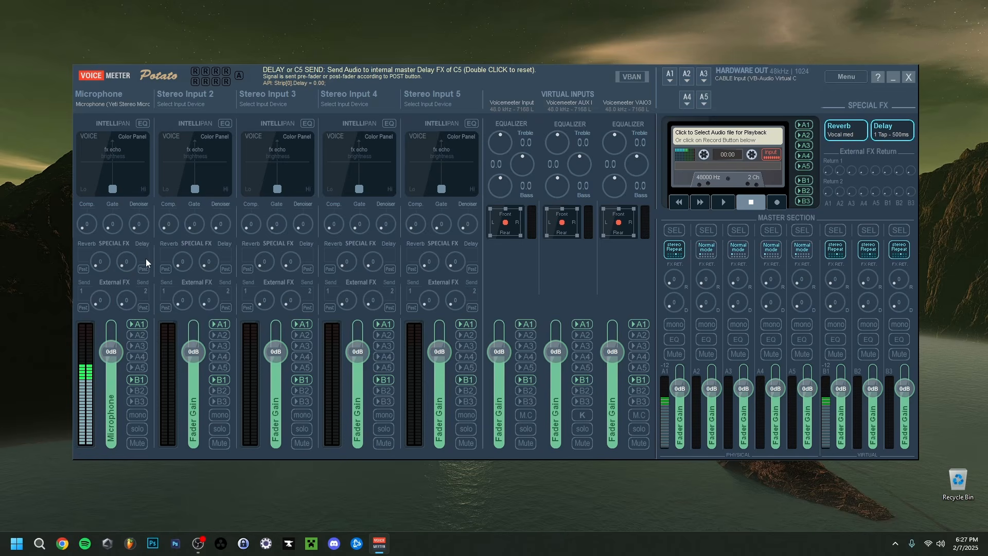
click(846, 129)
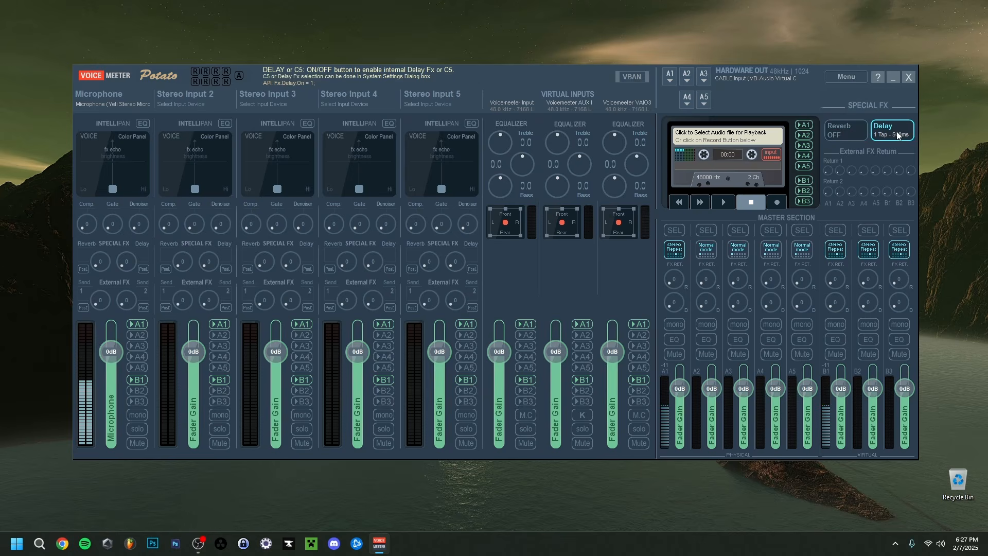
click(885, 130)
- Try the Microphone strip's external FX sends at 0.5 and 1.6, and reset both to 0
drag(100, 302, 126, 293)
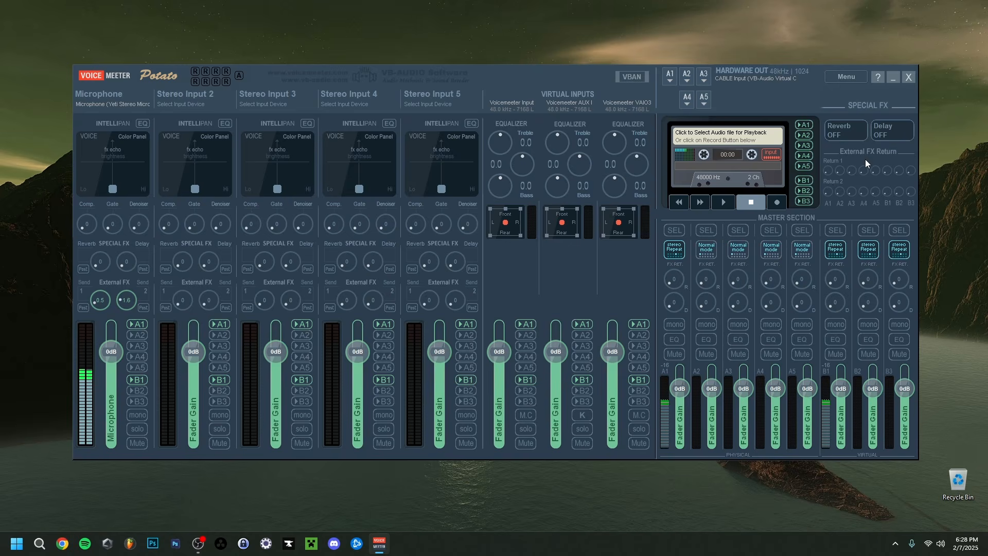
double_click(100, 304)
double_click(126, 304)
- Toggle the Microphone strip's B1 routing off and on, and try a fader gain of 1.2 dB before resetting it to 0 dB
click(140, 380)
click(140, 381)
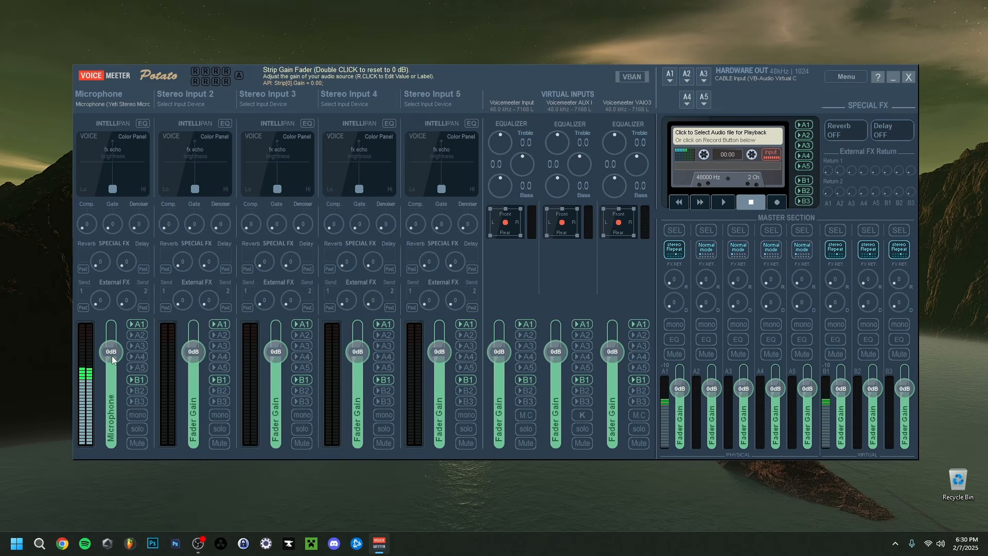
mouse_move(111, 359)
mouse_down()
mouse_move(109, 373)
mouse_move(117, 356)
mouse_up()
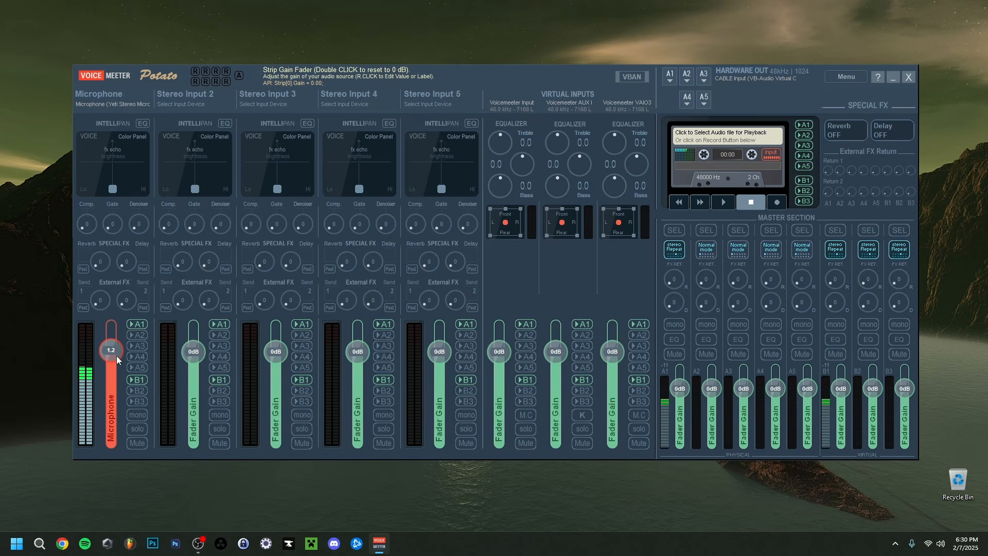
double_click(116, 356)
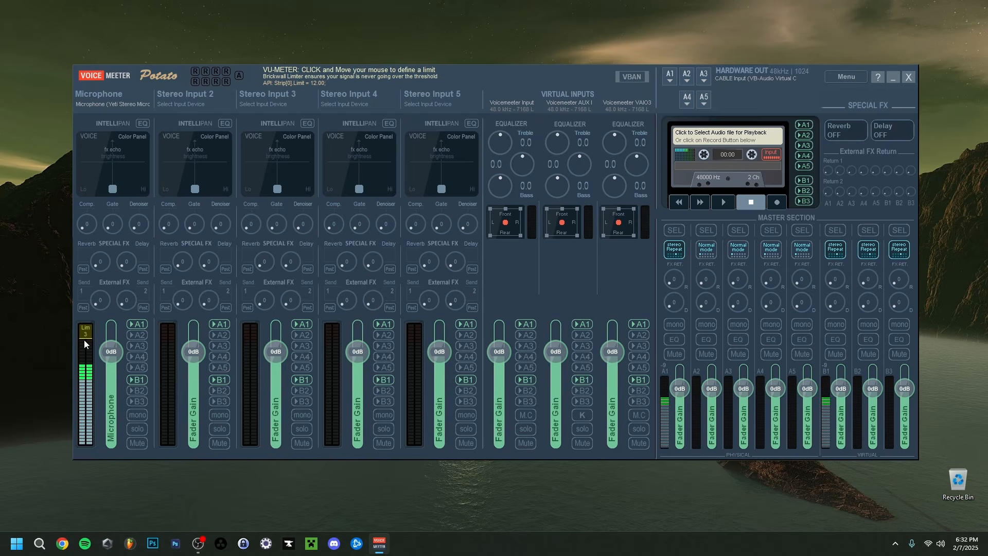
- Try different limiter thresholds on the Microphone strip's level meter, including 3 dB, and remove the limit
drag(85, 343, 85, 336)
drag(85, 336, 85, 332)
drag(84, 340, 85, 343)
drag(86, 349, 85, 346)
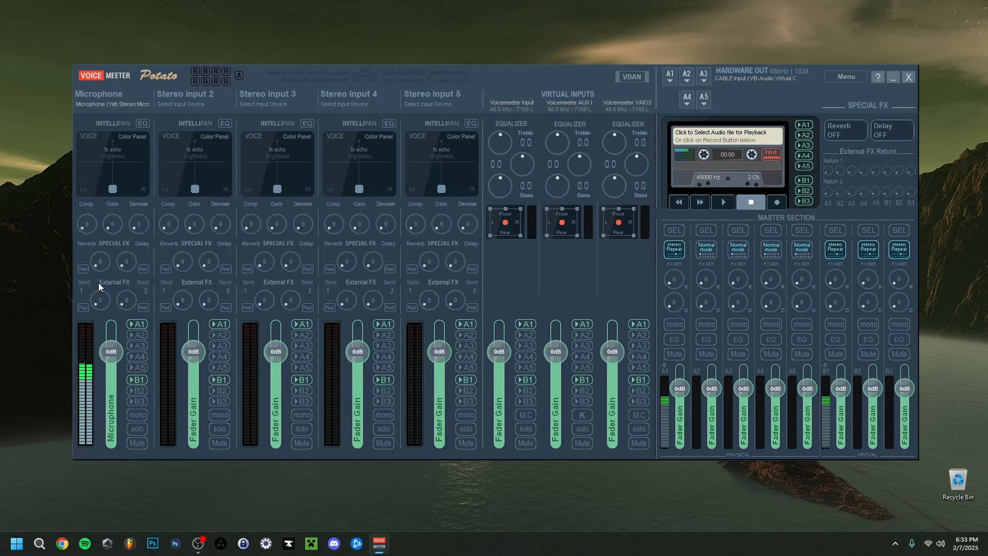
- Turn on the parametric equalizer for the Microphone strip
right_click(111, 126)
click(144, 125)
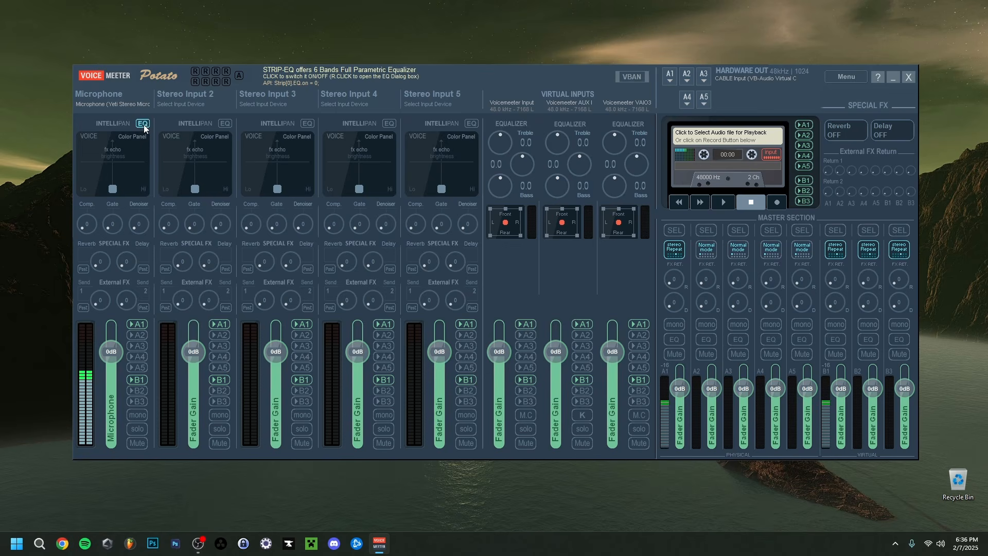
click(143, 125)
click(143, 124)
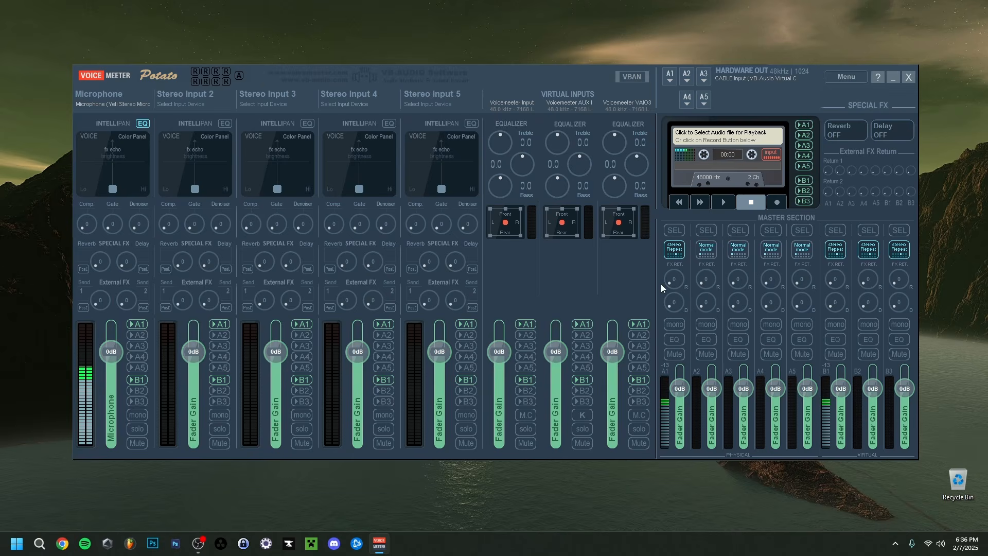
- Toggle the A1 bus's equalizer on and off in the master section
click(670, 340)
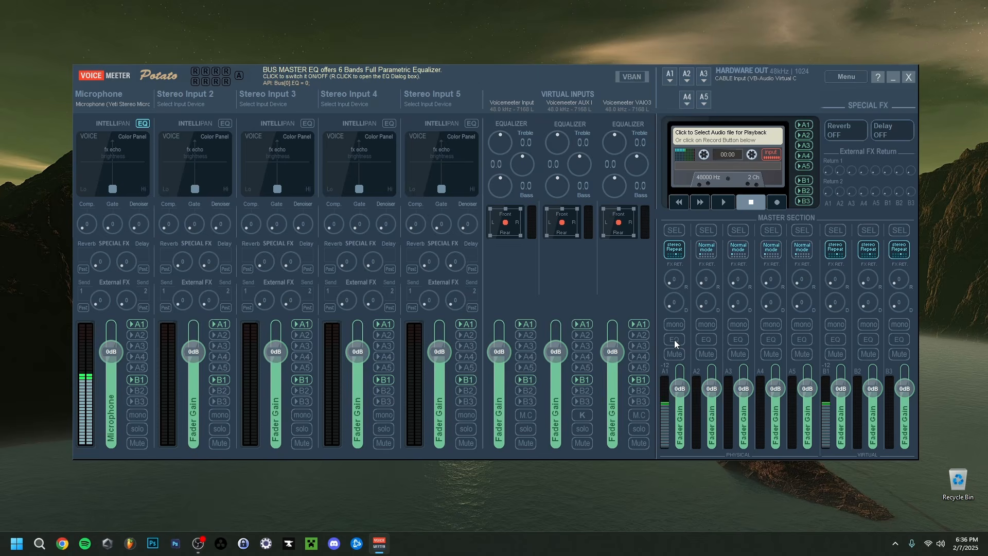
click(672, 341)
click(675, 340)
click(675, 341)
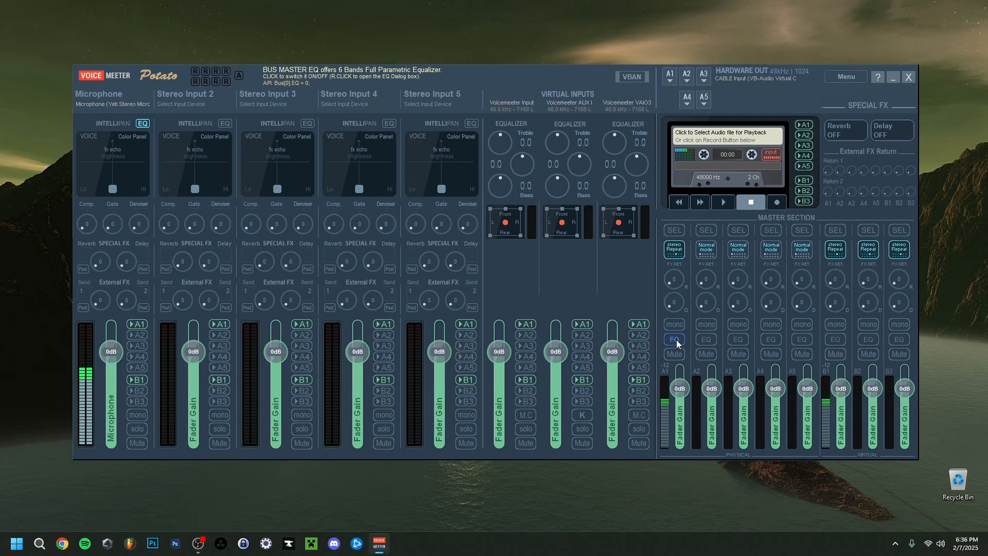
- Open the Microphone strip's equalizer window, and try a different filter shape on the first band before flattening the curve
right_click(143, 125)
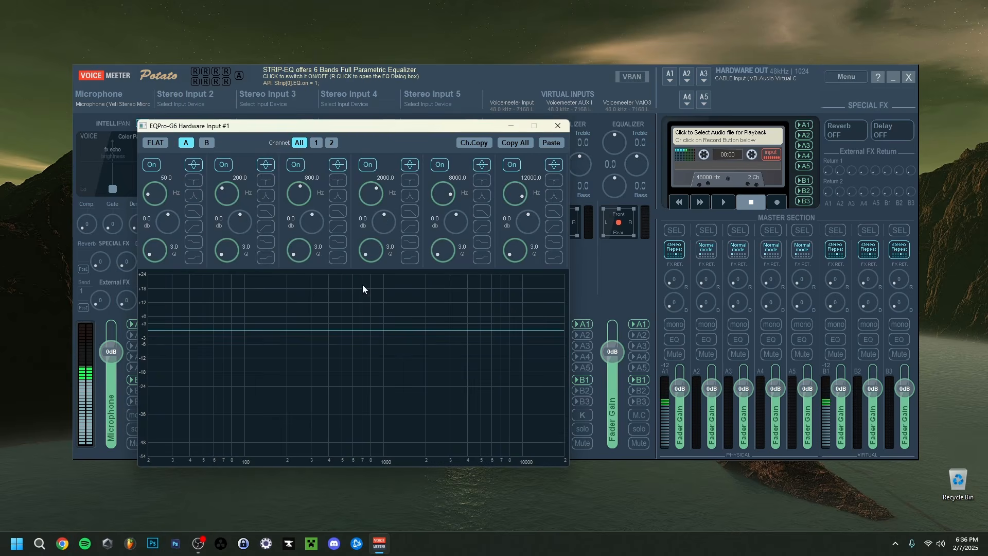
drag(340, 129, 425, 85)
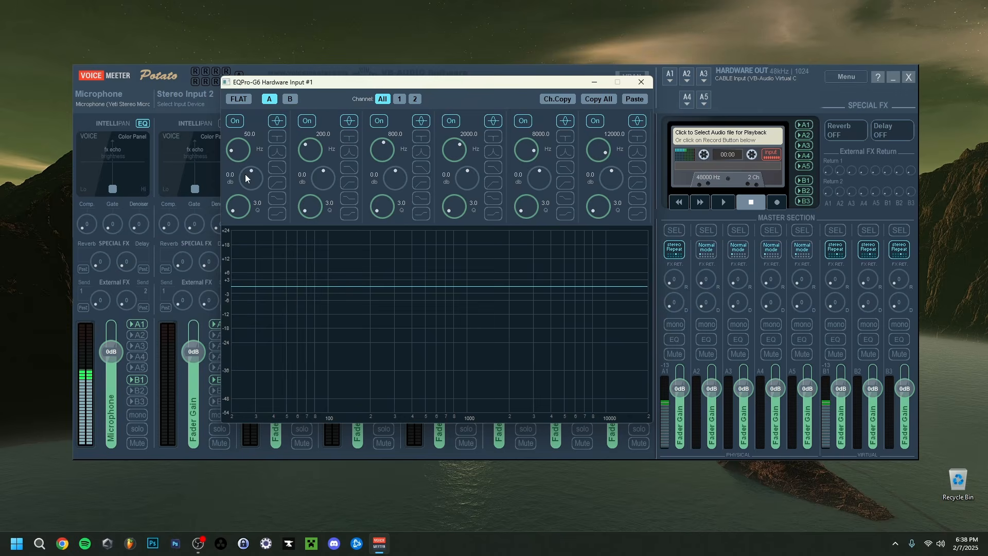
click(276, 182)
click(240, 99)
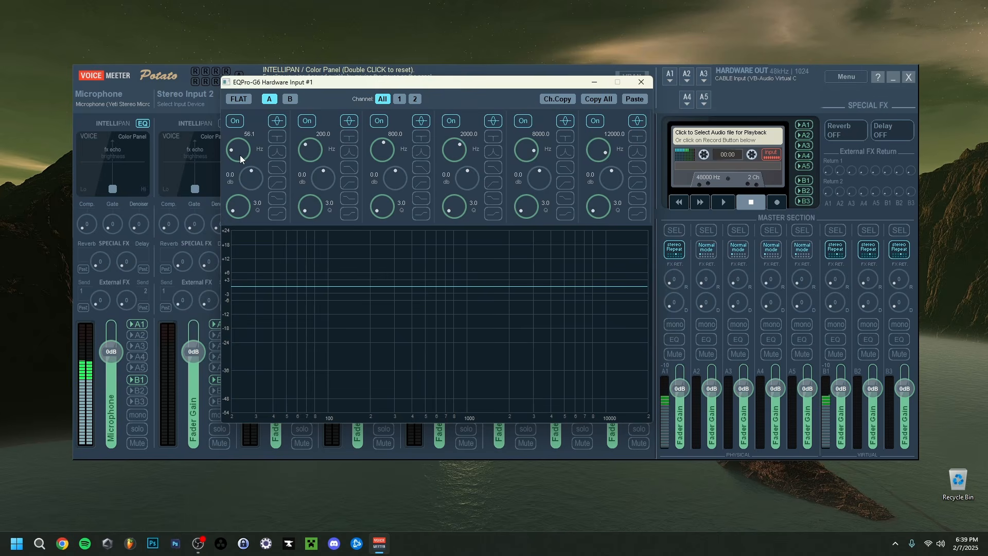
- Set the Microphone equalizer's first band to 141.4 Hz with a 1.8 dB gain and a Q of 5.3
drag(244, 137, 249, 179)
drag(255, 184, 255, 181)
drag(238, 206, 239, 190)
mouse_move(236, 213)
mouse_down()
mouse_move(237, 200)
mouse_move(238, 228)
mouse_up()
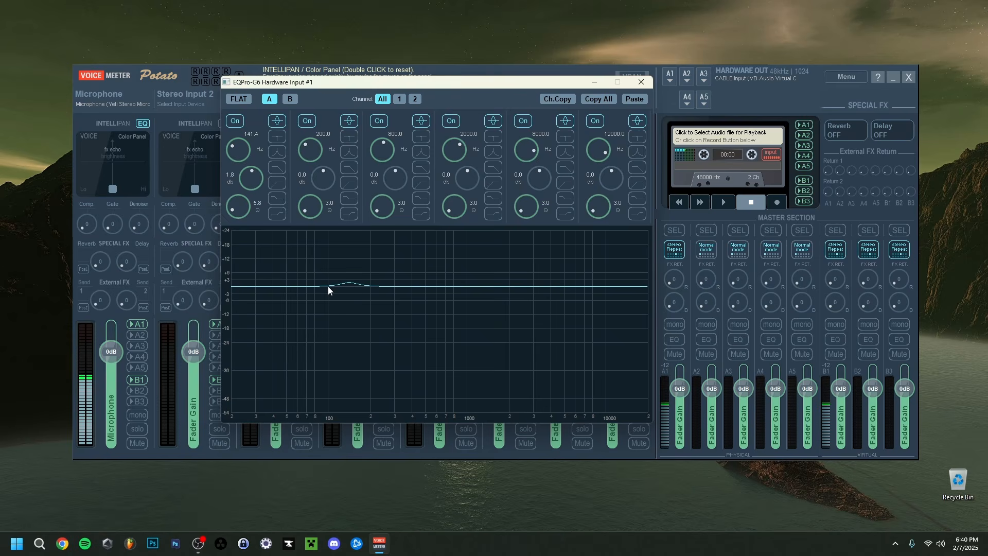
drag(250, 183, 249, 184)
- Set the Microphone equalizer's third band to 1425.4 Hz with a -1.4 dB gain and a Q of 4.0
drag(380, 155, 382, 142)
mouse_move(394, 184)
mouse_down()
mouse_move(389, 140)
mouse_move(387, 215)
mouse_move(386, 180)
mouse_up()
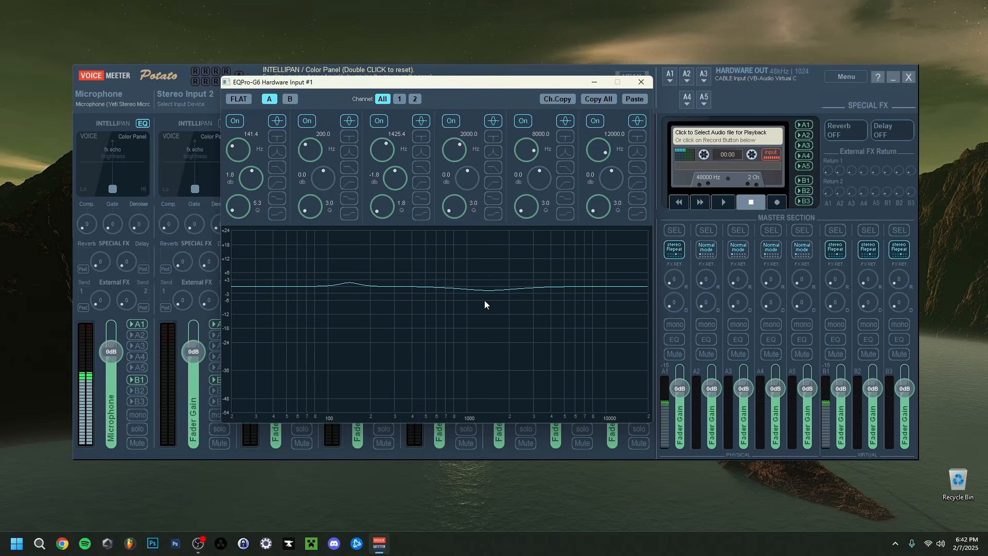
scroll(394, 180, up, 4)
scroll(383, 209, up, 5)
- Set the fourth equalizer band to 2118.9 Hz, 2.4 dB and Q 16.5, and the fifth band to 4000 Hz, 1.0 dB and Q 11.1
drag(452, 153, 452, 150)
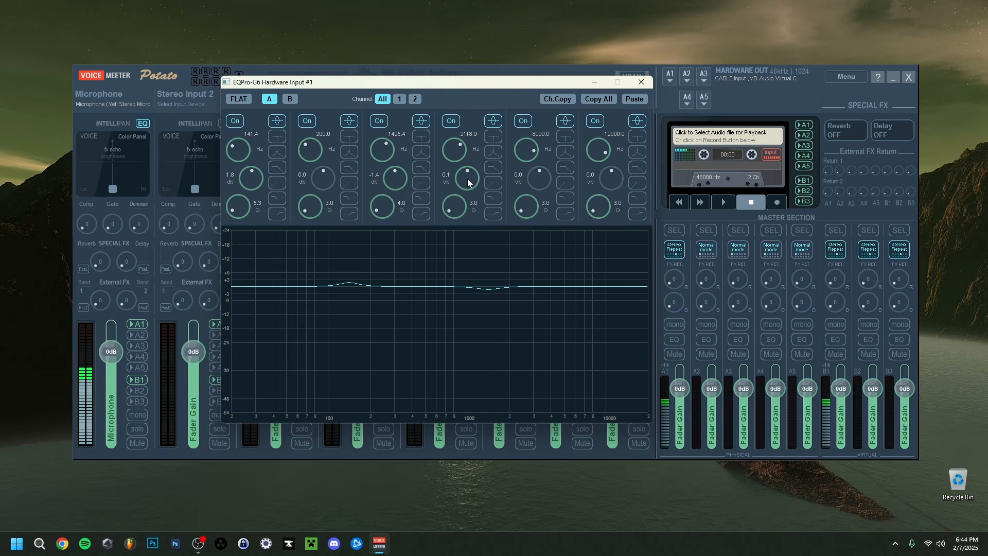
drag(469, 182, 474, 167)
drag(453, 207, 453, 143)
drag(528, 153, 545, 169)
drag(525, 209, 522, 219)
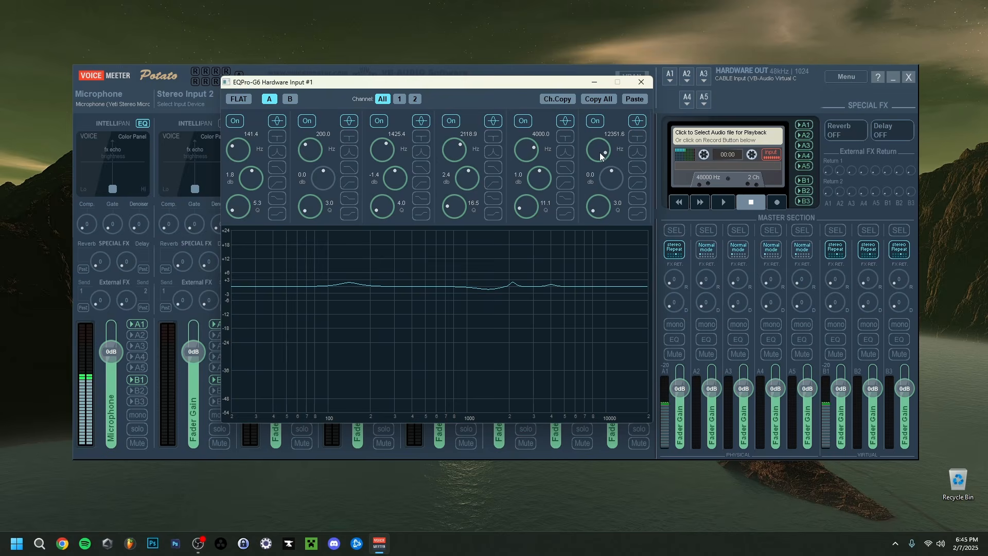
- Set the sixth equalizer band's gain to 1.4 dB, and change the band's filter shape and readjust its gain
drag(611, 178, 609, 174)
drag(611, 173, 624, 159)
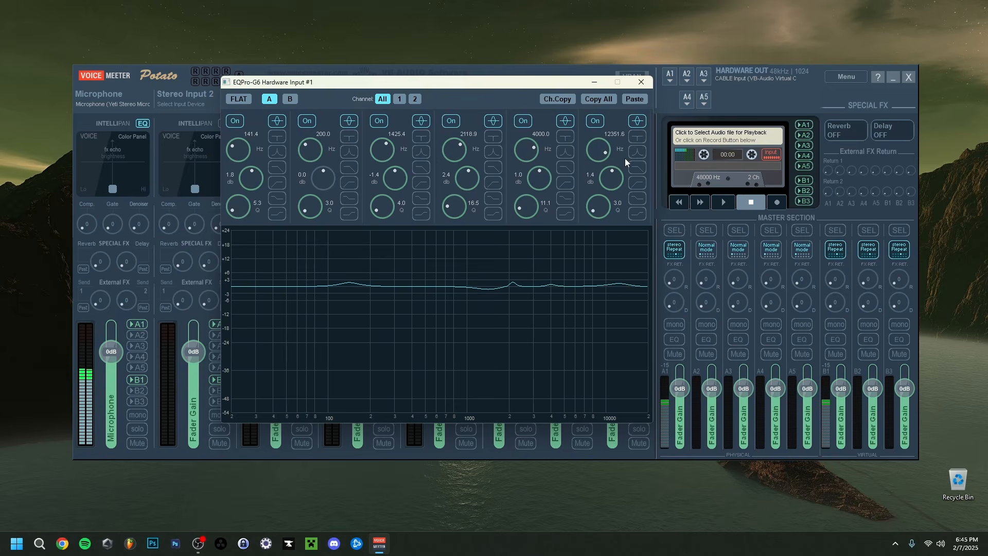
click(638, 215)
drag(610, 181, 597, 155)
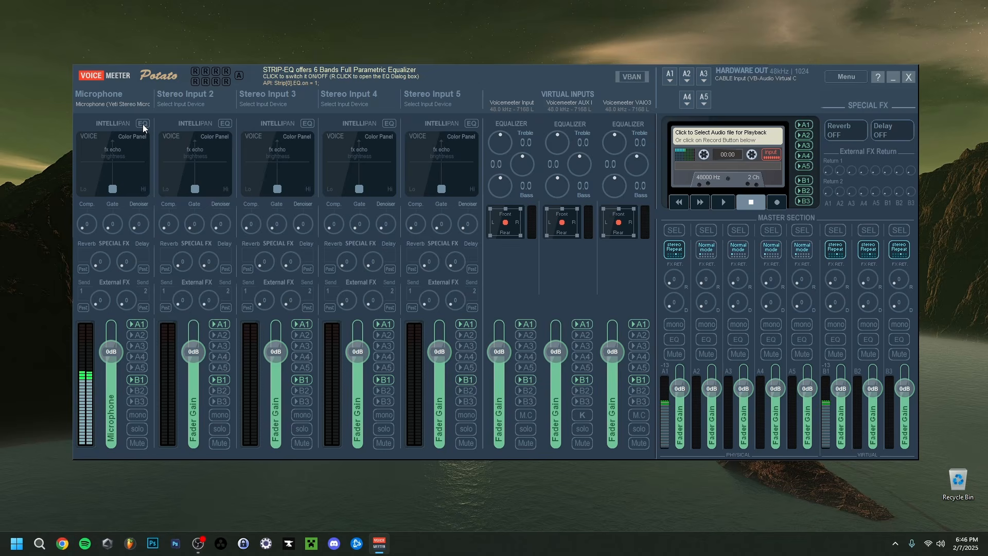
- Turn the Microphone strip's equalizer back on and reopen its settings window
click(143, 125)
right_click(145, 126)
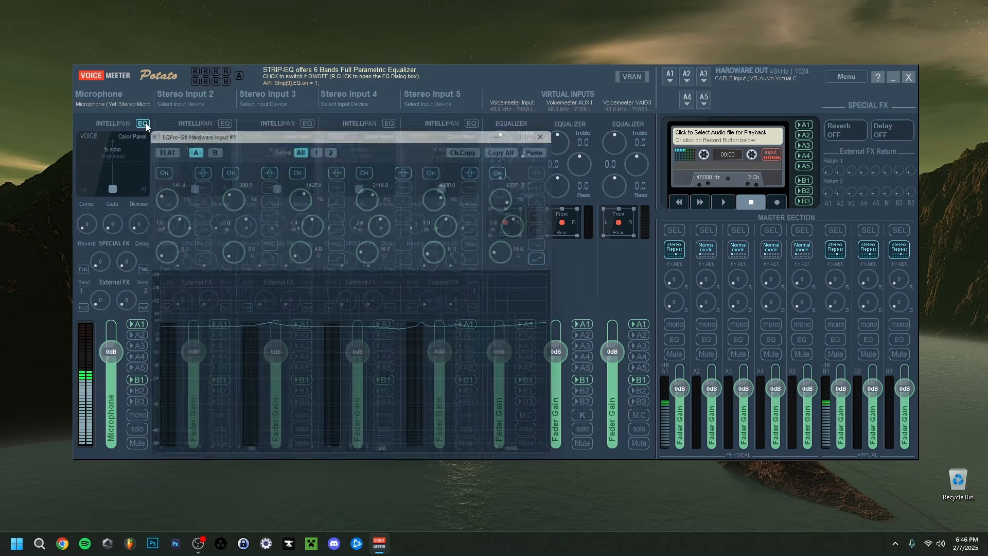
drag(363, 134, 444, 107)
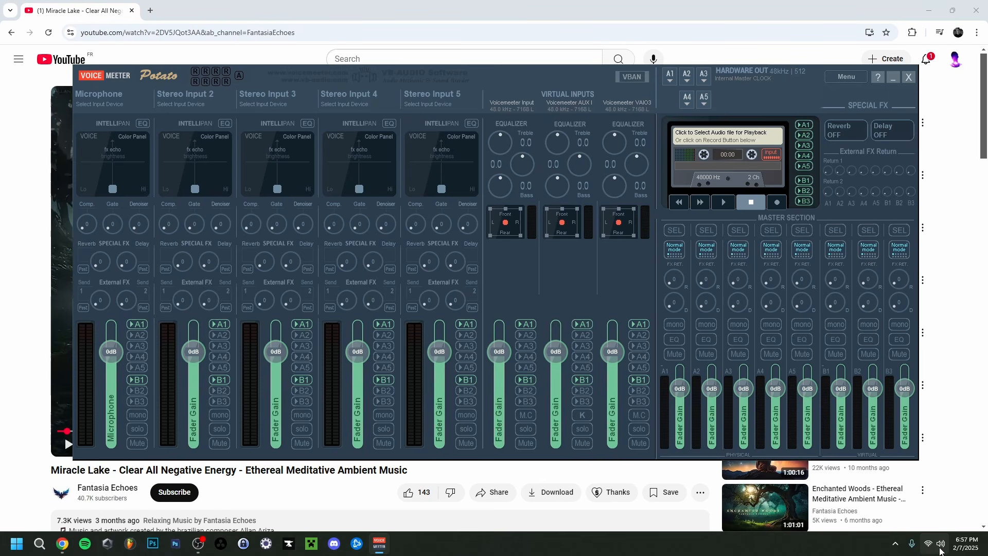
- Set the Windows sound output to Voicemeeter VAIO3 Input, and play the Miracle Lake music video on YouTube
click(935, 546)
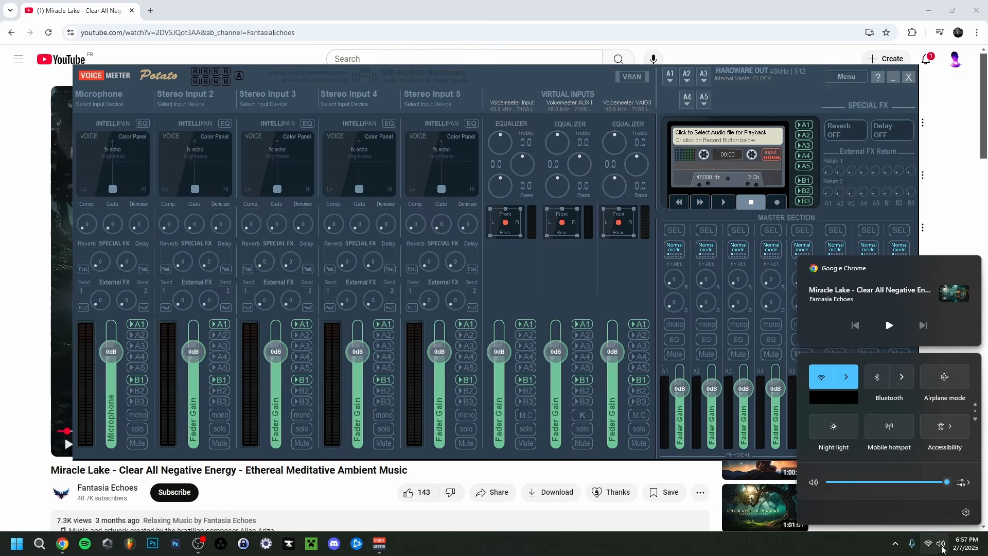
click(961, 483)
scroll(871, 424, down, 2)
scroll(871, 424, down, 2)
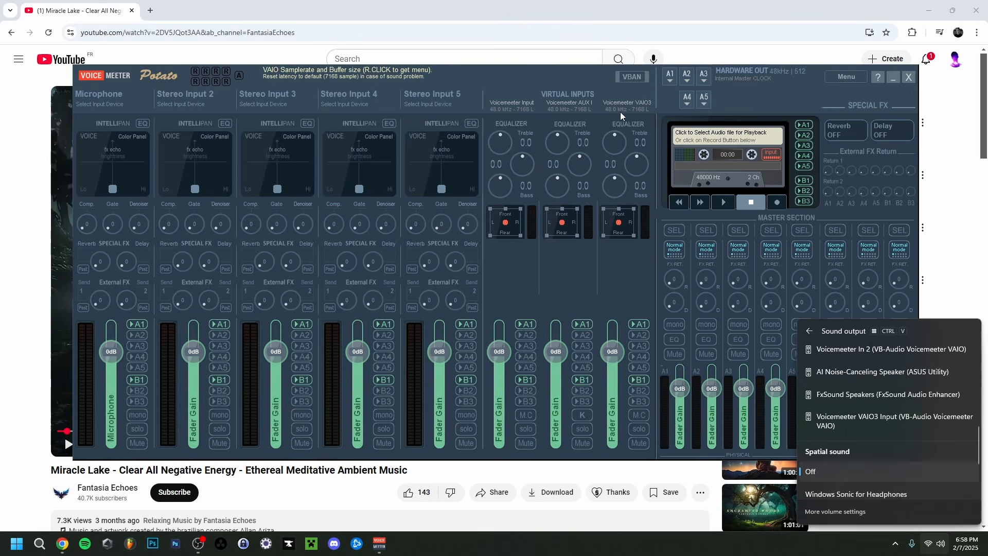
click(870, 425)
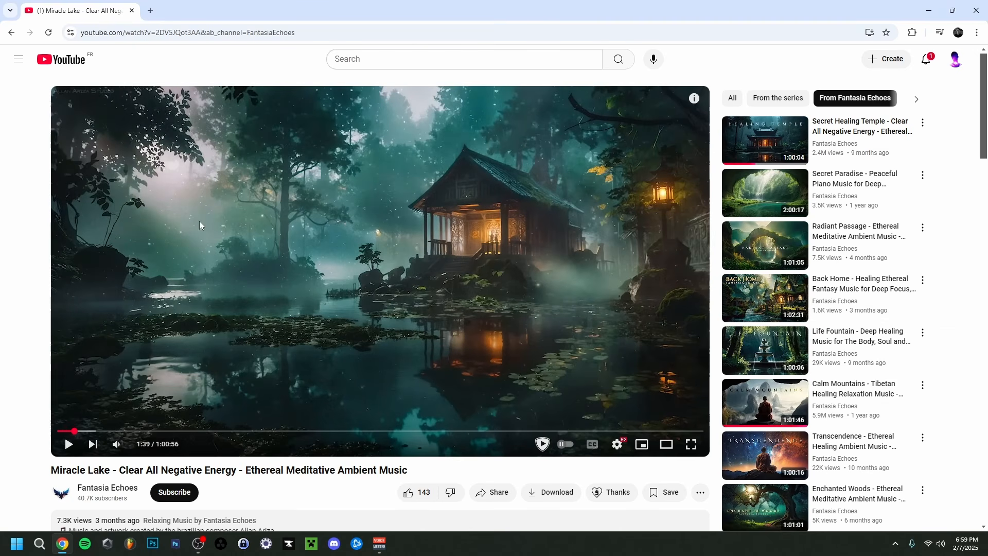
click(205, 232)
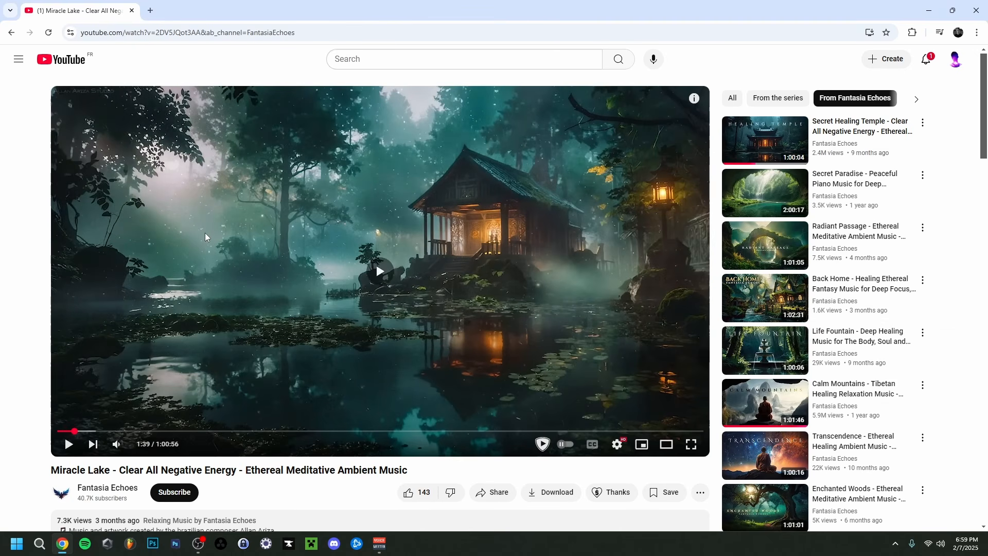
- Switch to Voicemeeter, try a fader gain of -2.3 dB on the VAIO3 virtual input, and set it to 0.8 dB
click(379, 546)
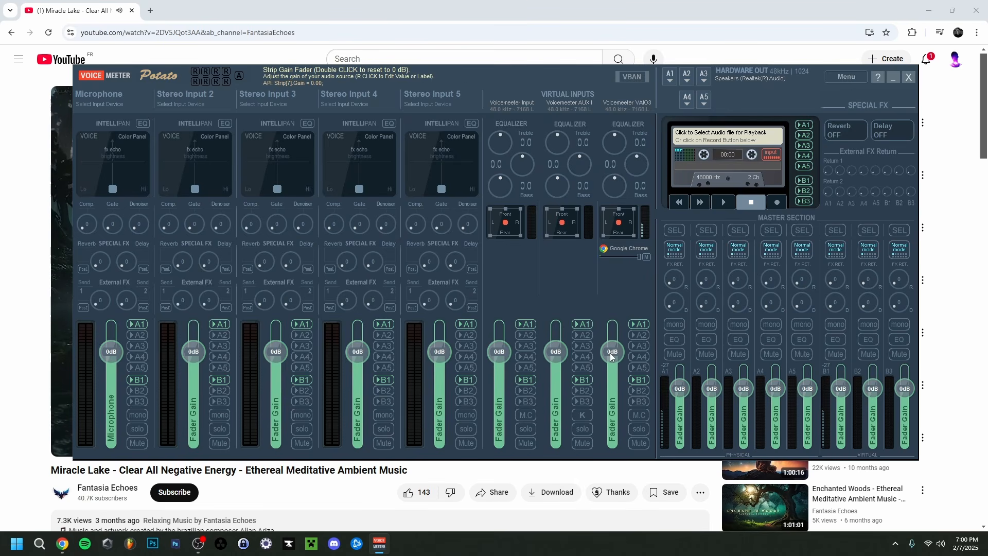
drag(609, 353, 612, 360)
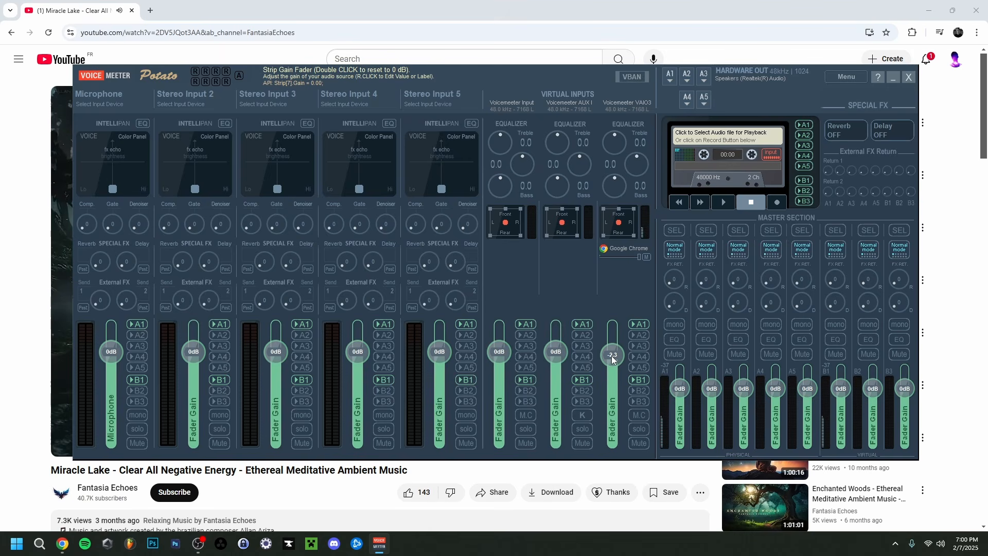
drag(613, 359, 613, 358)
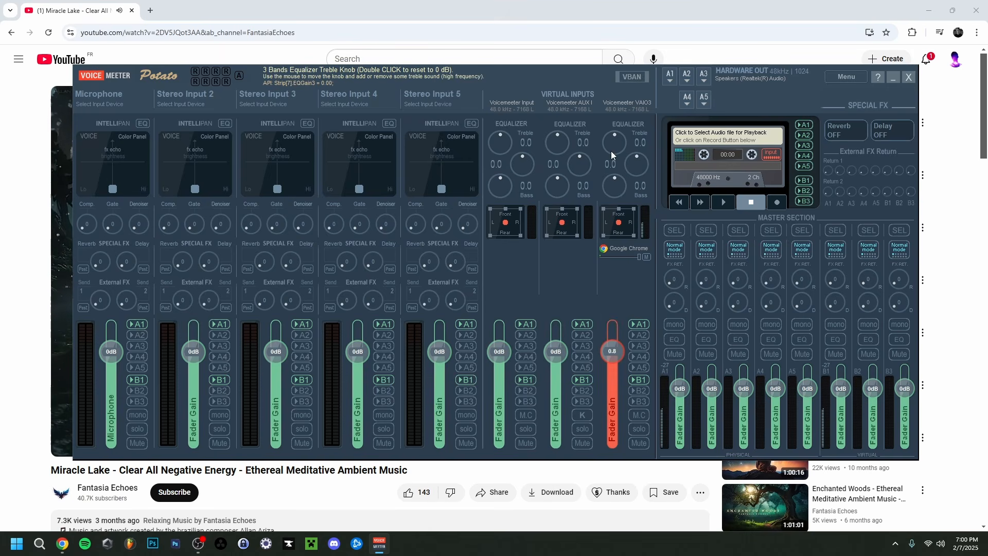
- Try the VAIO3 input's equalizer at 5.5 dB treble, 6.1 dB medium and 11.5 dB bass, and reset all three to 0 dB
mouse_move(616, 145)
mouse_down()
mouse_move(618, 122)
mouse_move(615, 139)
mouse_move(637, 161)
mouse_move(636, 127)
mouse_move(634, 142)
mouse_up()
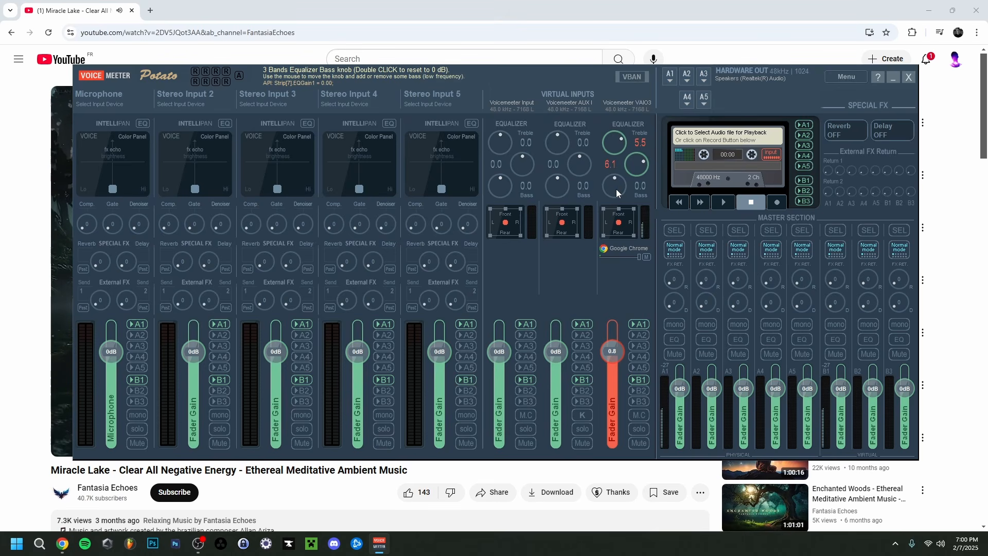
drag(616, 191, 623, 262)
drag(623, 263, 611, 199)
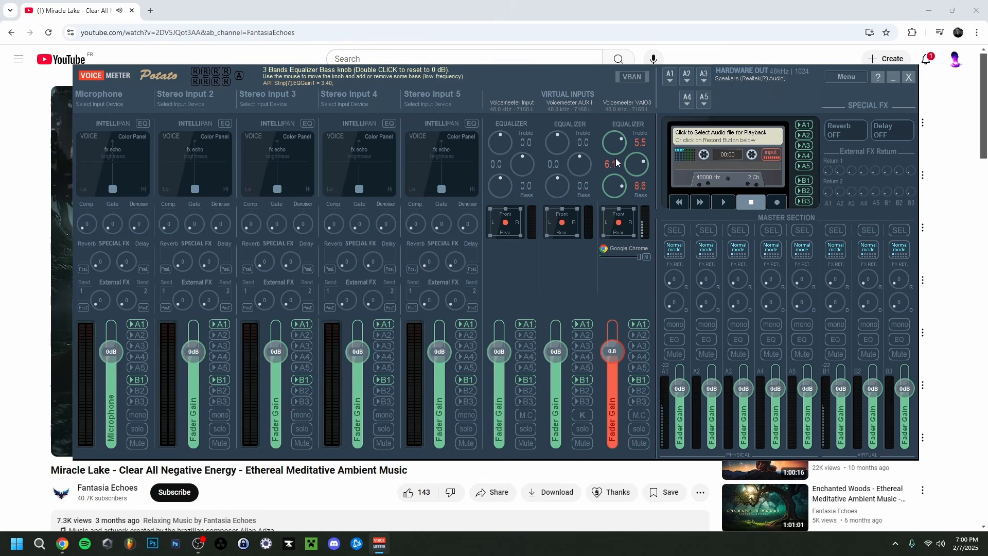
drag(617, 152, 620, 143)
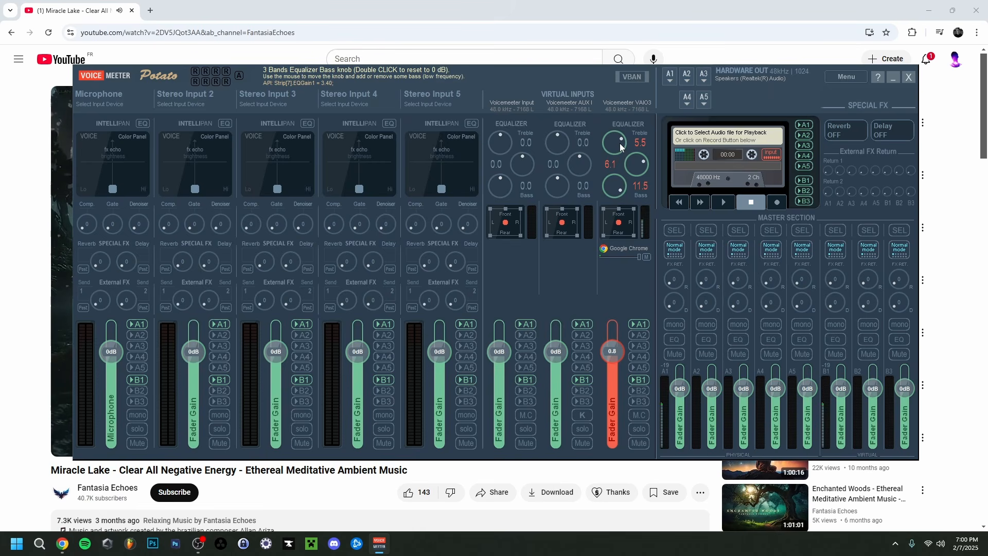
double_click(615, 188)
double_click(638, 166)
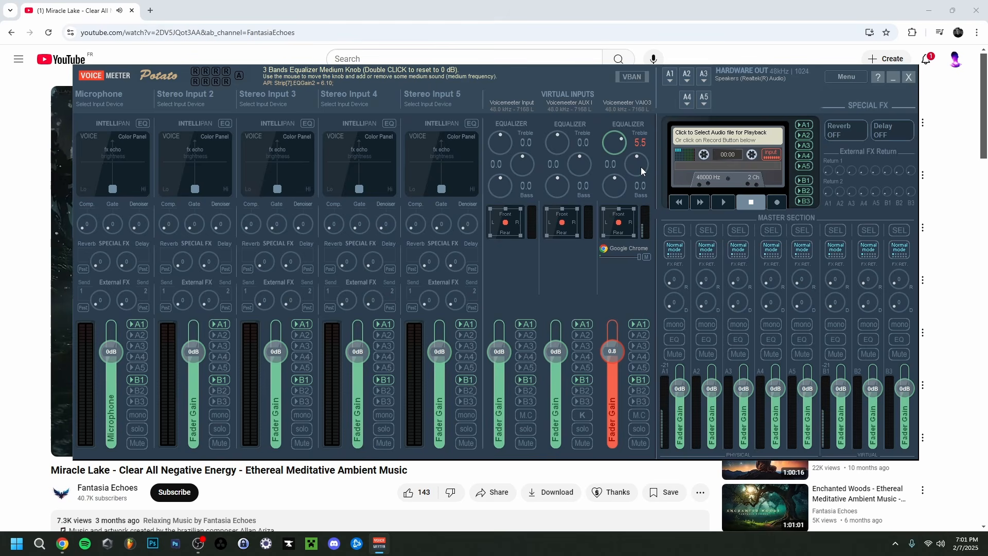
double_click(611, 146)
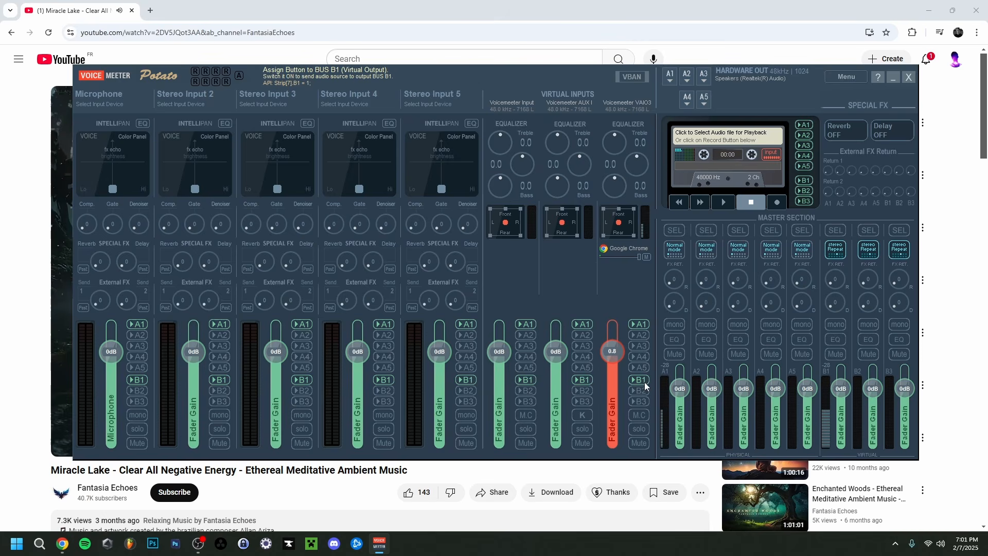
- Route the VAIO3 virtual input to B3 instead of B1
click(639, 400)
click(639, 379)
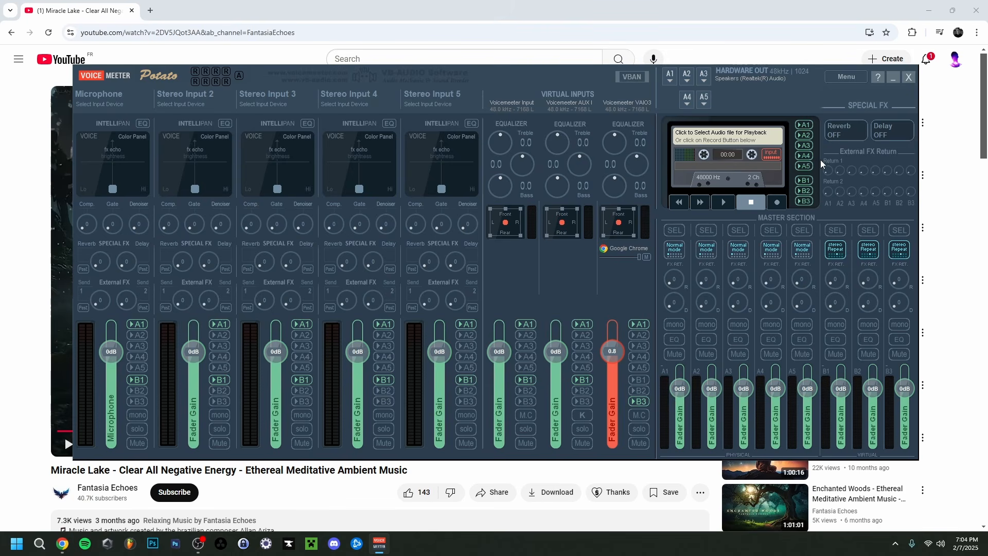
click(846, 76)
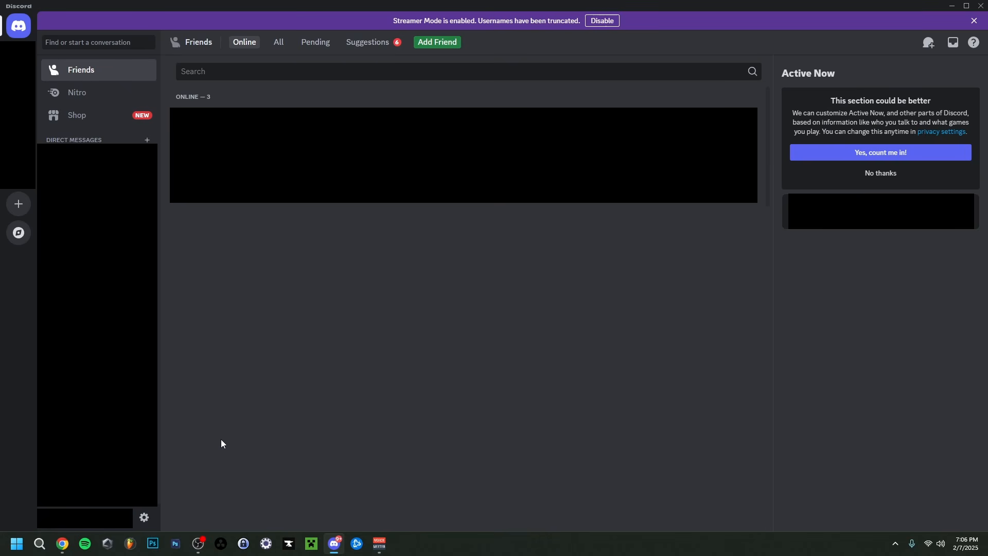
- Set the output device to Speakers (Realtek(R) Audio) in Discord's Voice & Video settings
click(145, 518)
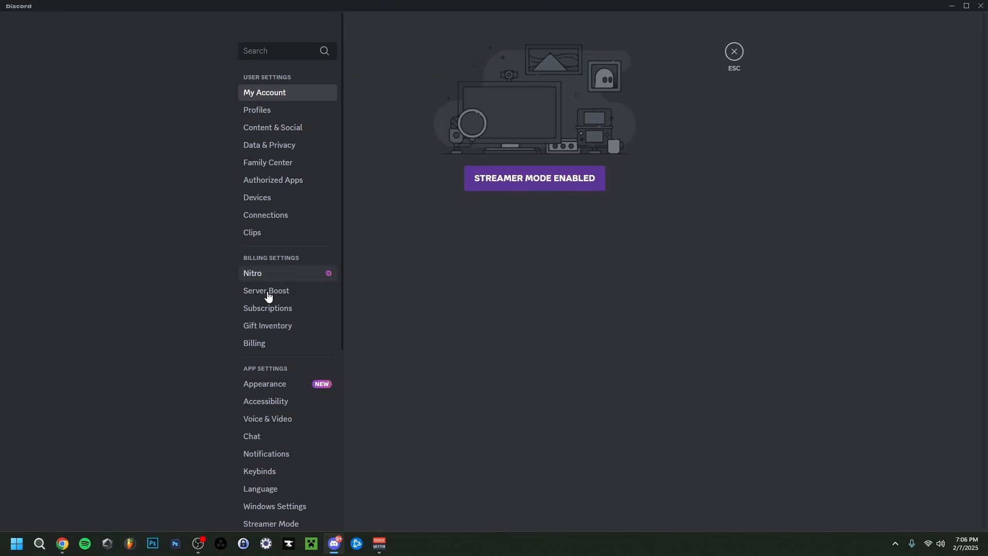
click(299, 424)
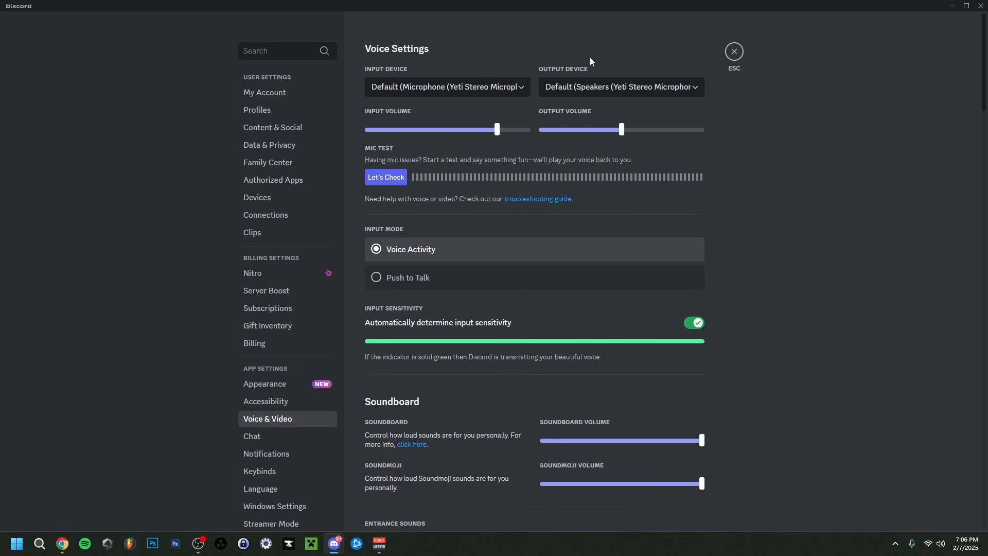
click(646, 94)
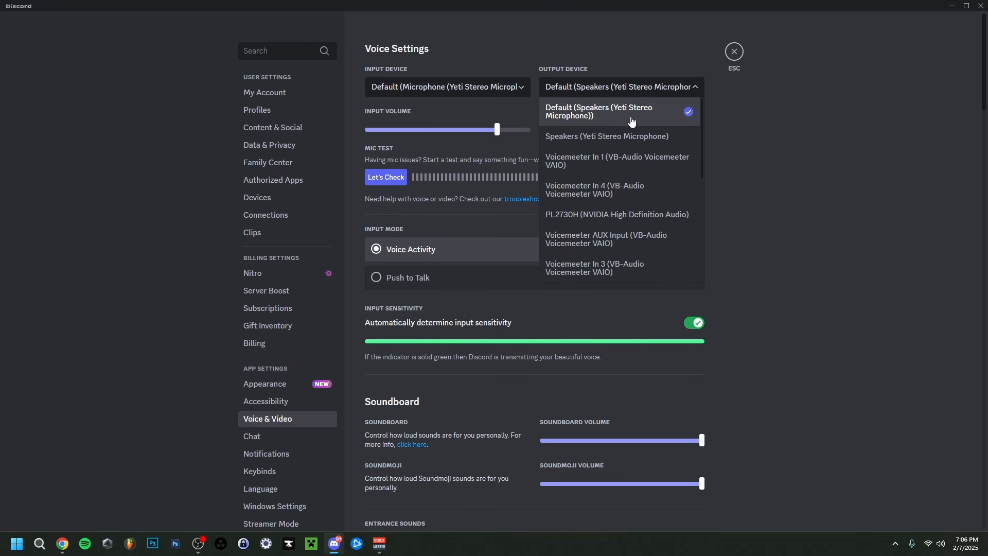
scroll(633, 155, down, 3)
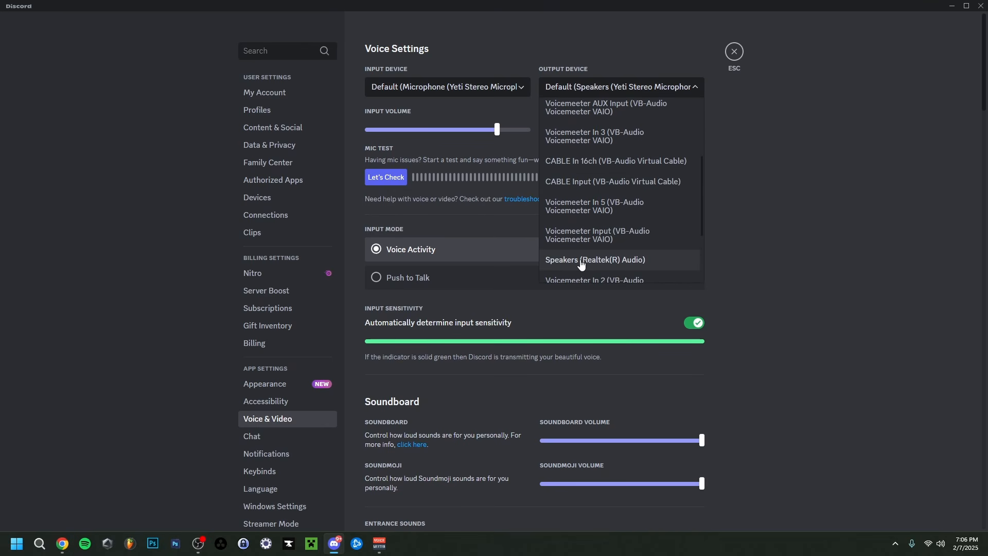
click(582, 260)
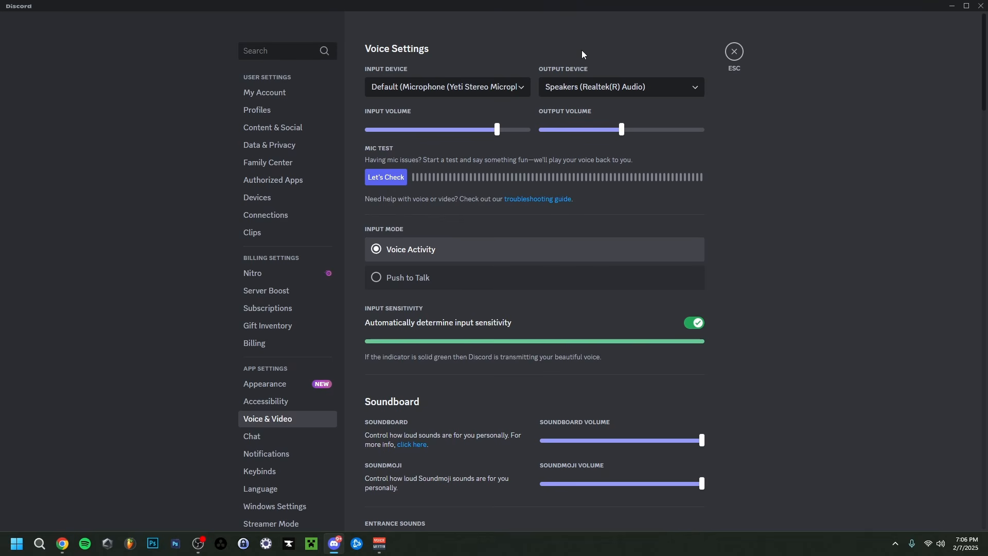
- Set Discord's input device to Voicemeeter Out A1 (VB-Audio Voicemeeter VAIO), and shrink the Discord window to return to Voicemeeter
click(419, 94)
scroll(424, 126, down, 4)
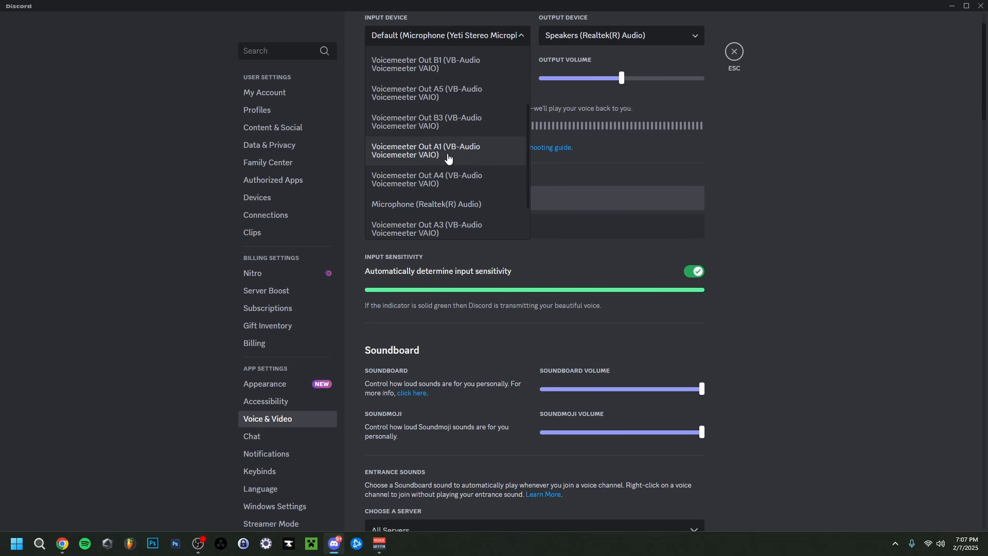
click(446, 158)
click(967, 6)
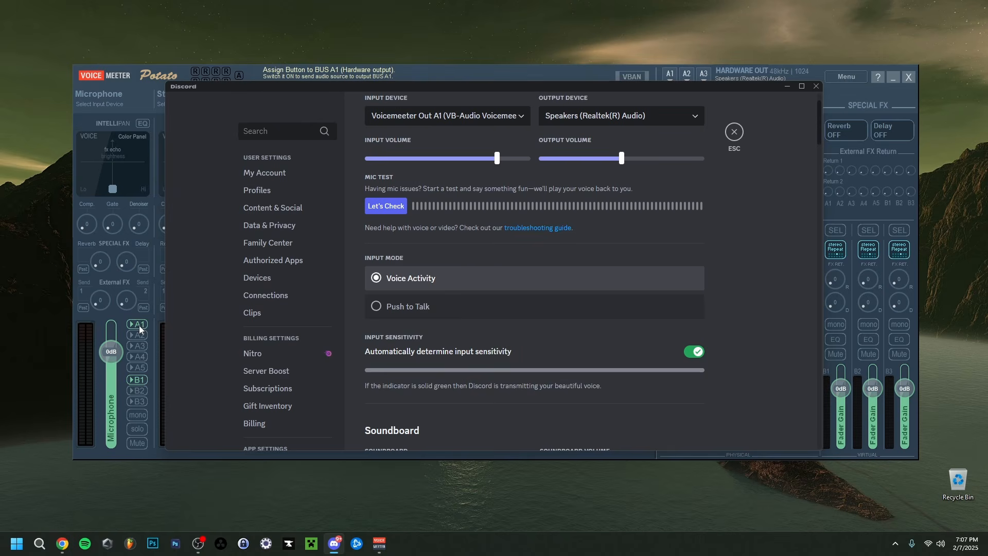
click(100, 140)
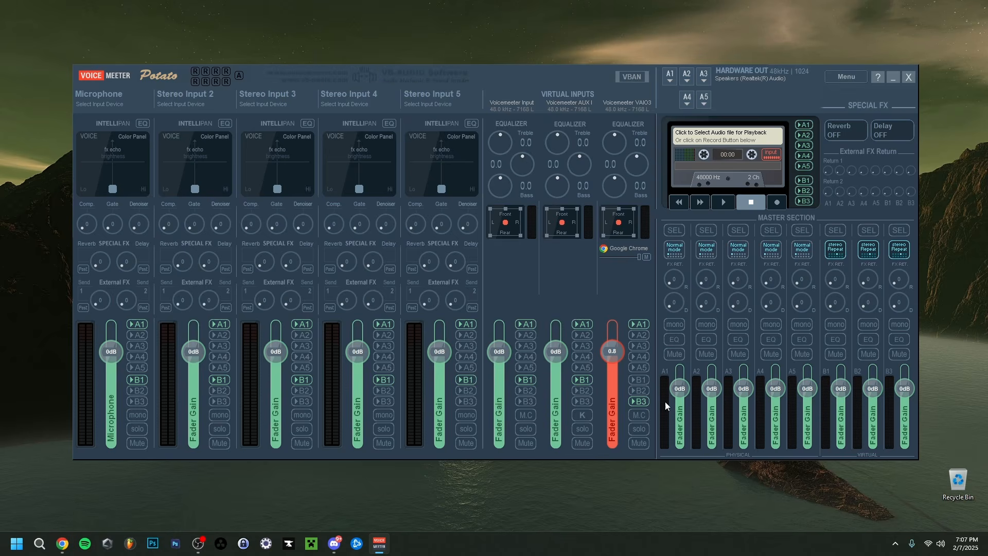
- Switch to Discord and examine the available input and output devices in its Voice & Video settings
key(alt+Tab)
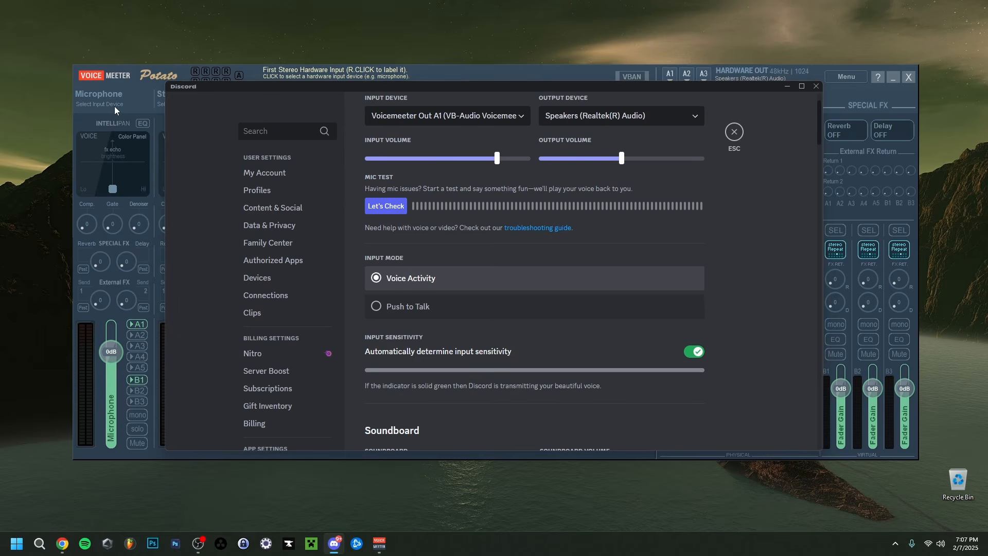
click(445, 123)
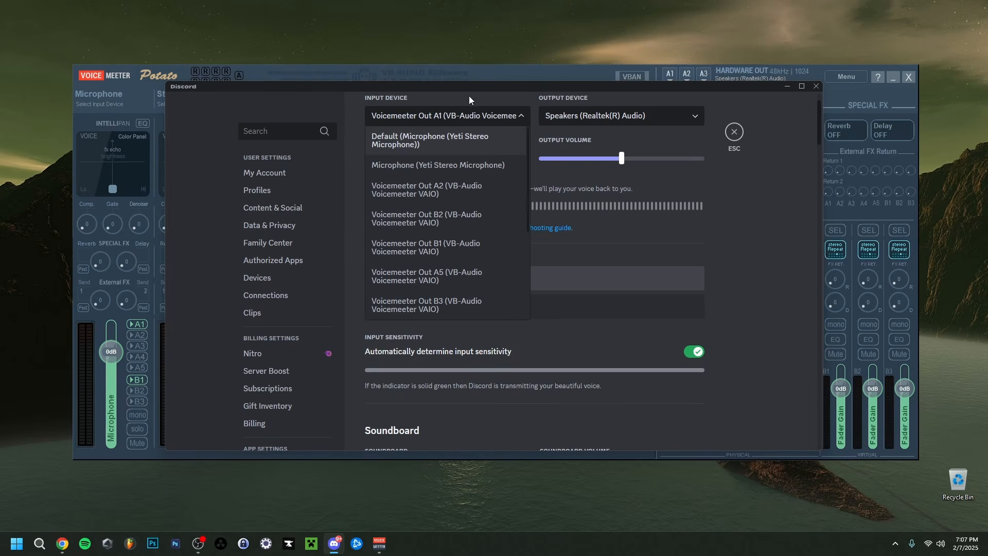
click(486, 76)
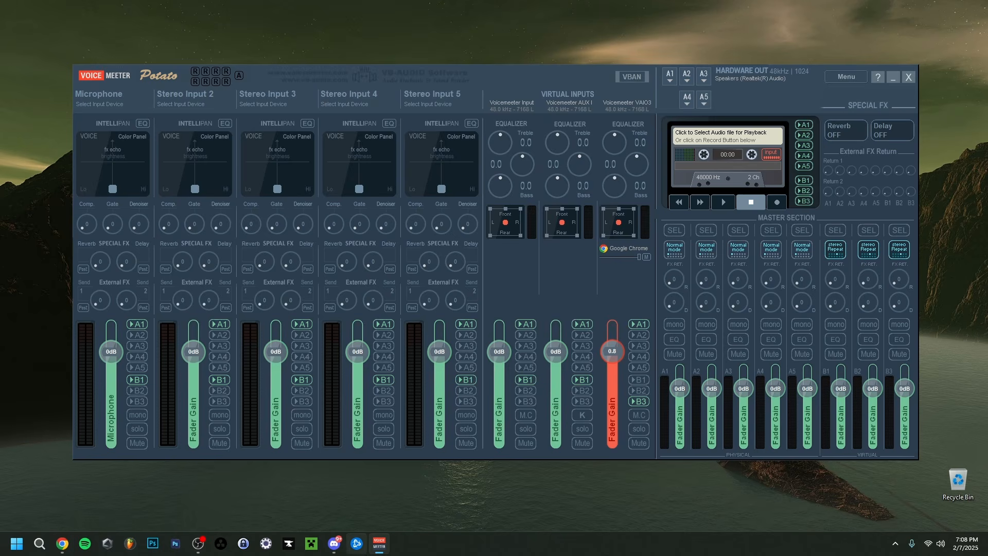
click(383, 553)
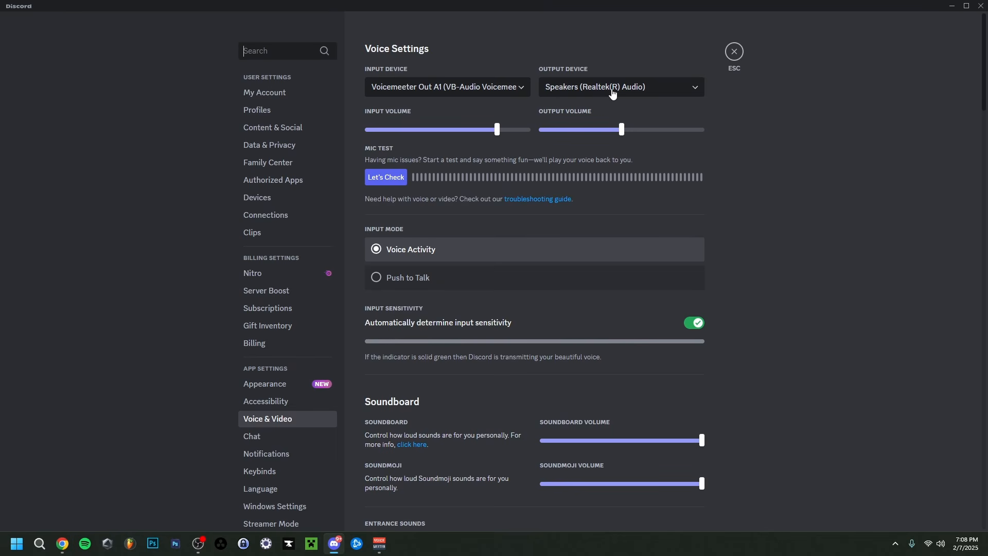
click(581, 91)
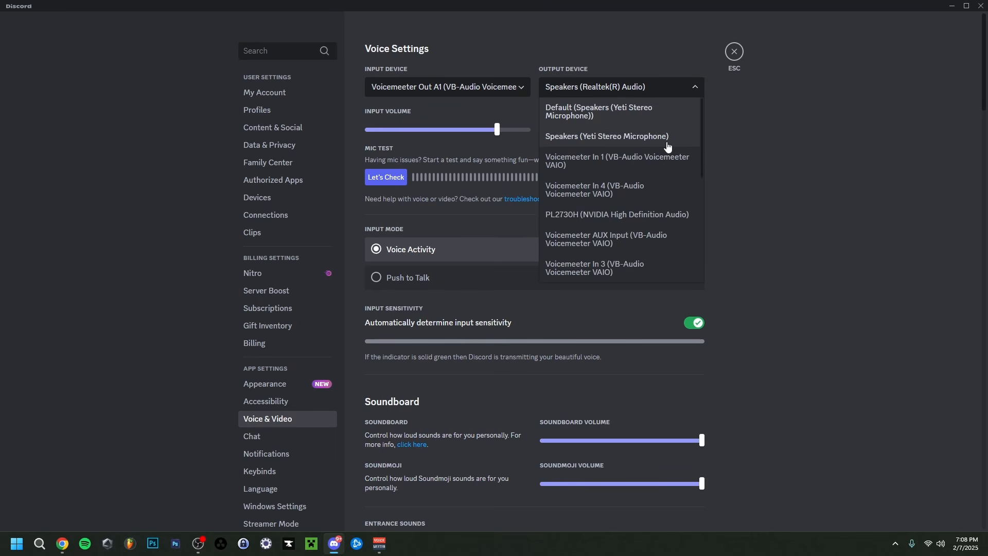
click(666, 86)
click(461, 89)
scroll(444, 148, down, 2)
scroll(444, 148, down, 3)
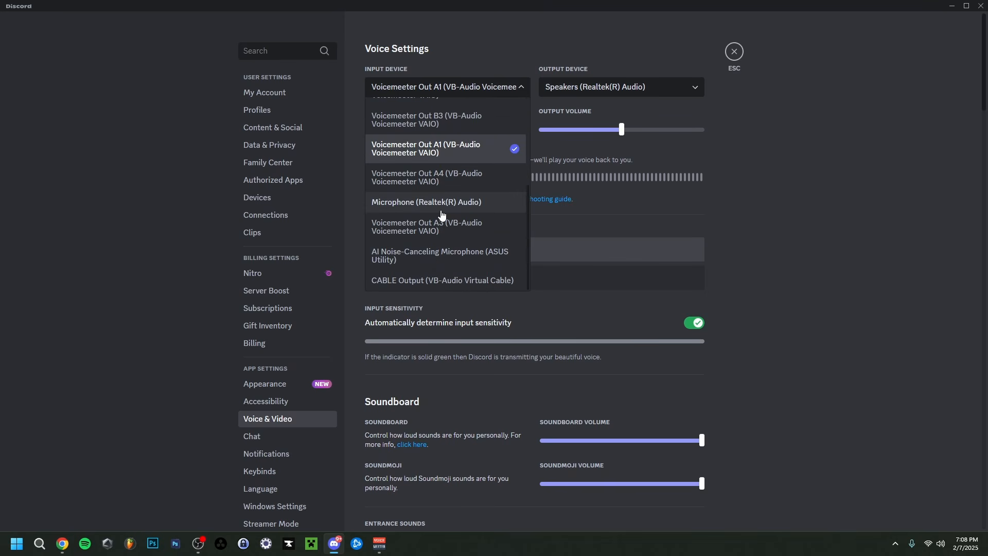
click(379, 551)
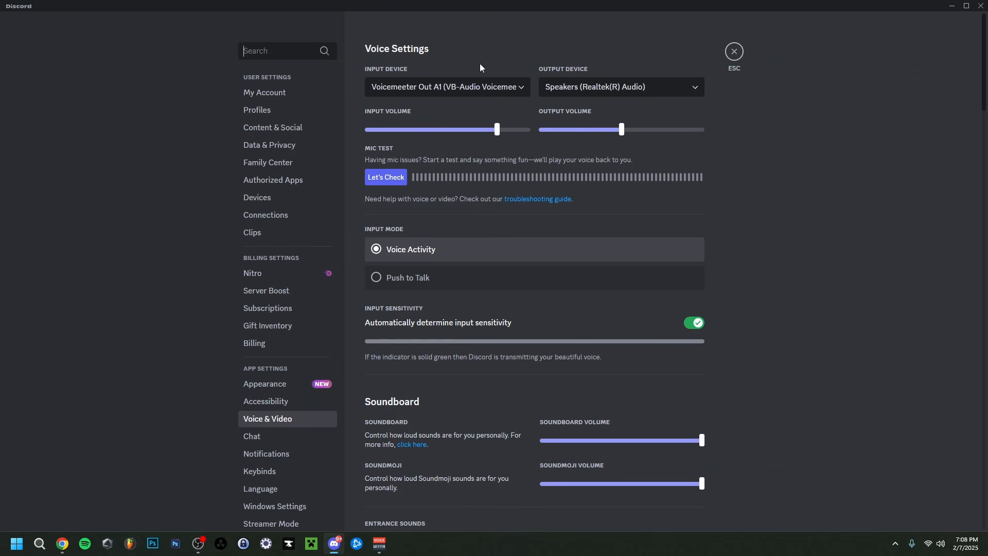
- Set Discord's input device to Voicemeeter Out B1 and its output device to Voicemeeter Input (VB-Audio Voicemeeter VAIO)
click(460, 87)
click(449, 217)
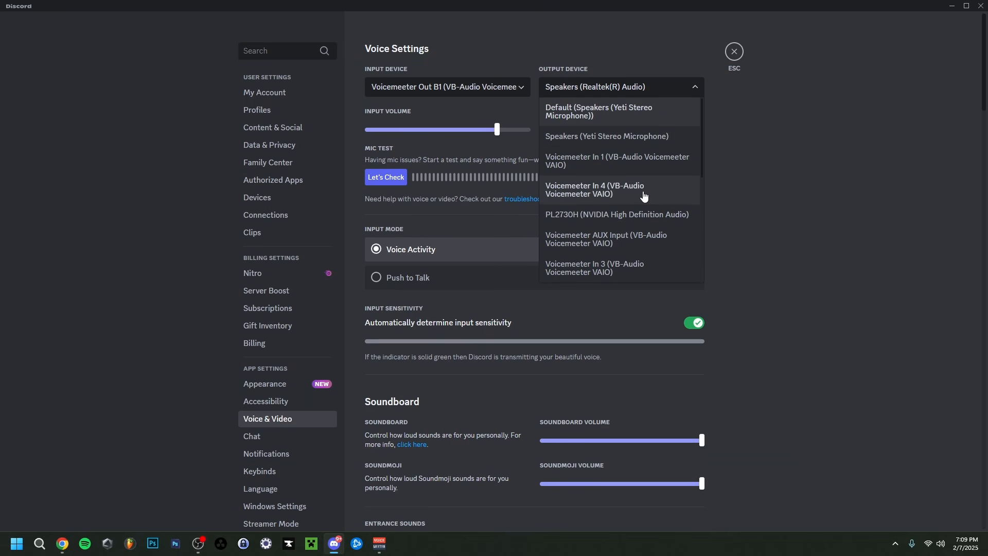
scroll(641, 196, down, 3)
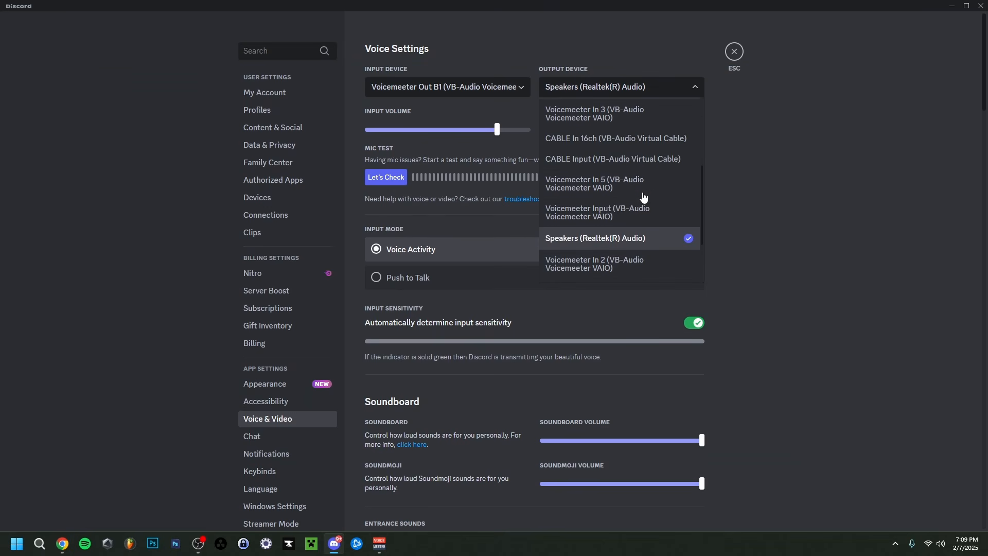
scroll(643, 159, down, 1)
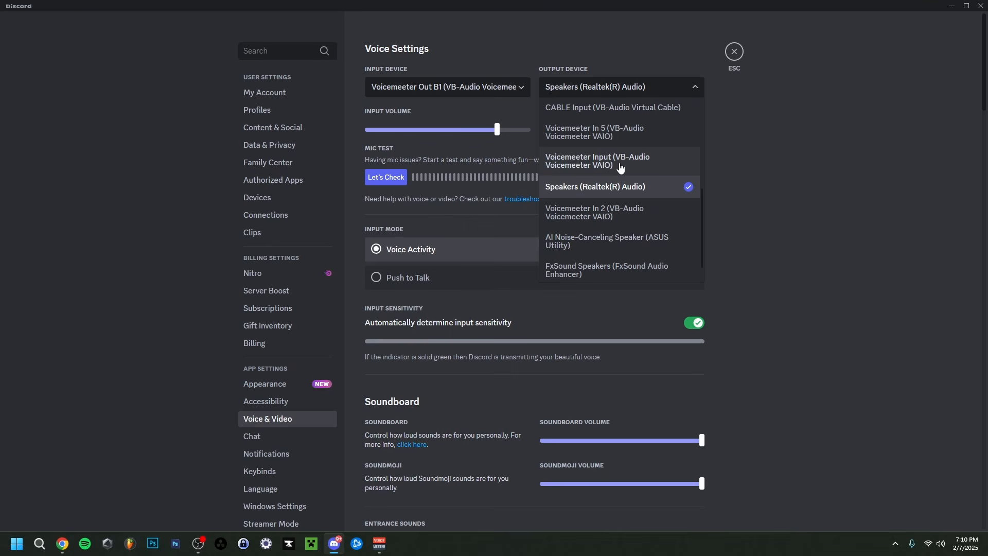
click(620, 164)
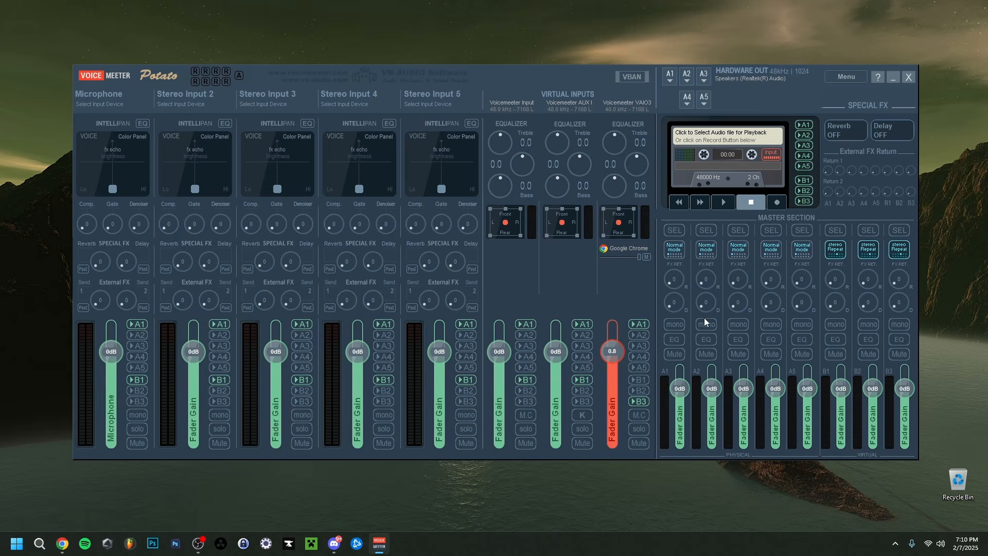
- Turn off the A1 routing on Voicemeeter's Microphone strip, and stop the microphone test in Discord
click(137, 324)
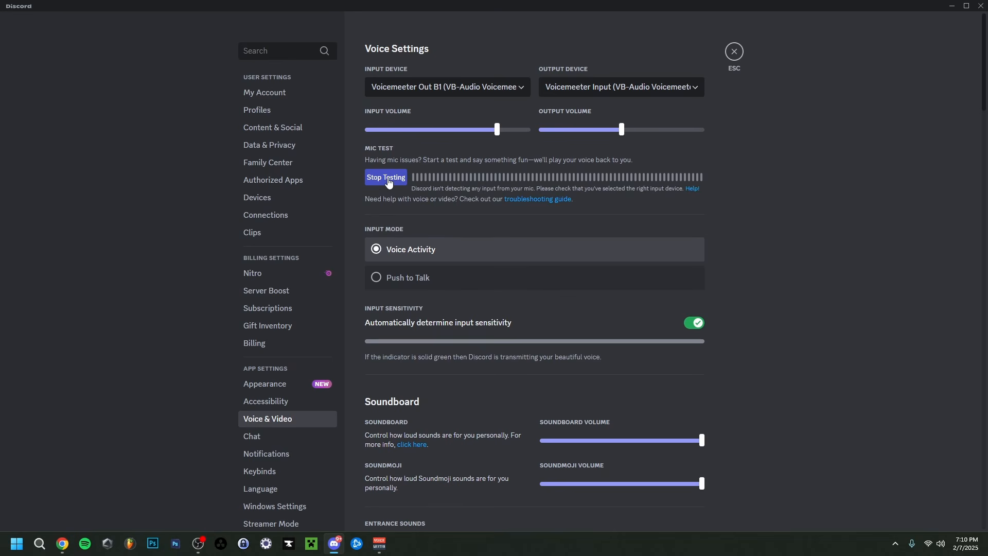
click(387, 178)
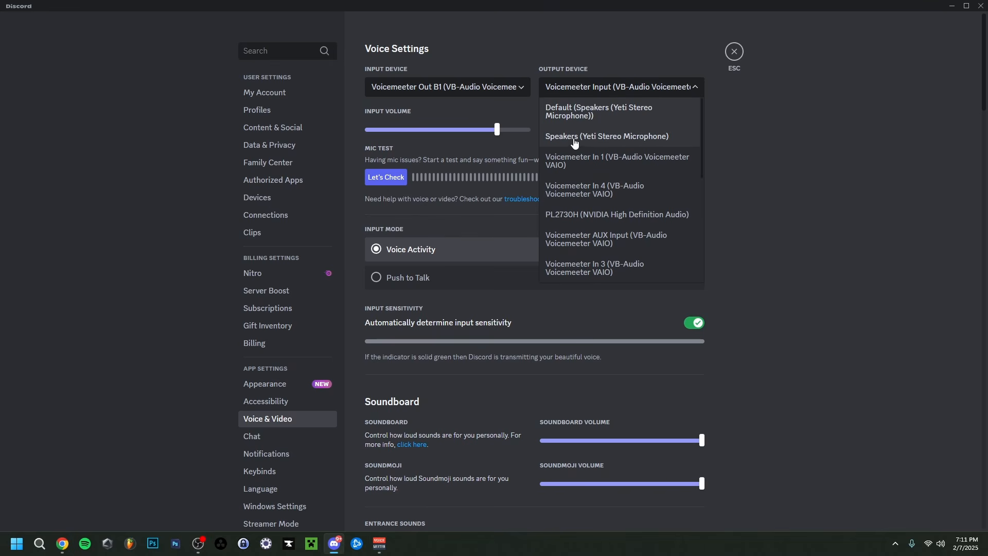
- Look through the output devices offered in Discord's voice settings, including the Voicemeeter inputs
scroll(643, 154, down, 3)
scroll(632, 171, down, 2)
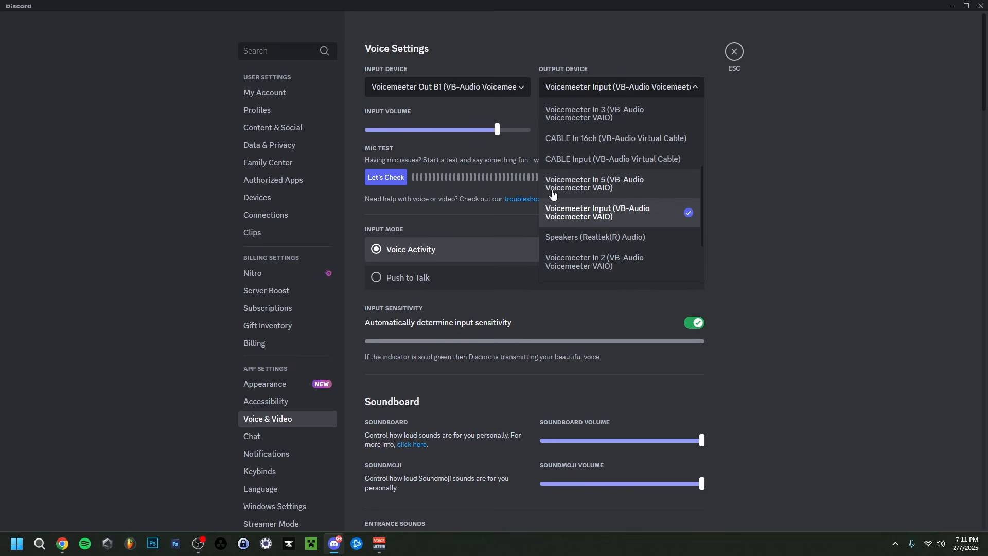
scroll(655, 230, up, 5)
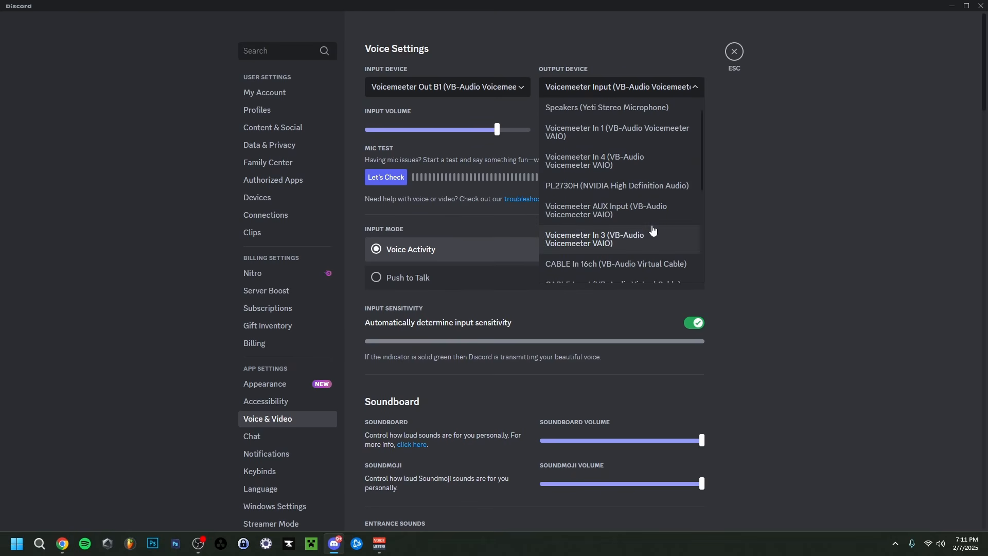
scroll(655, 230, down, 4)
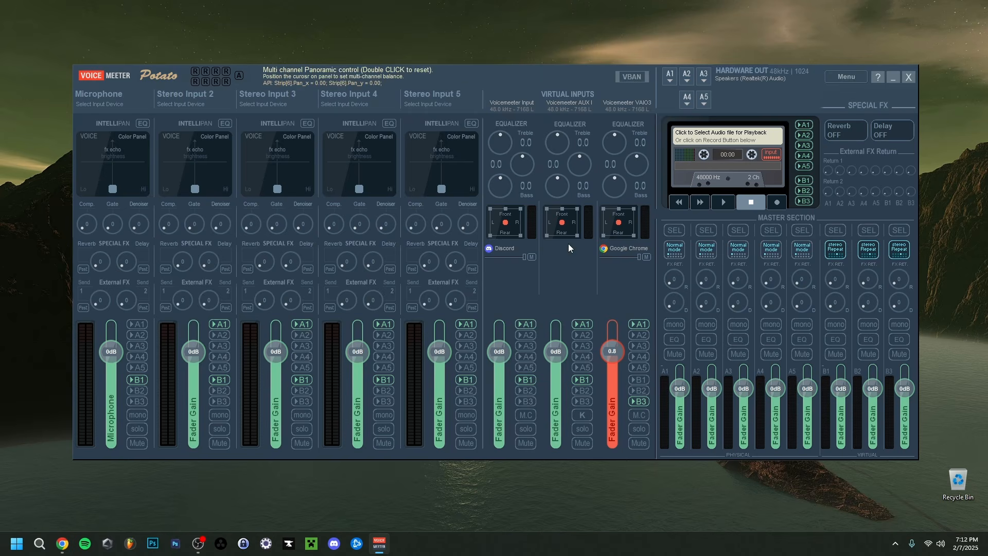
- Switch to OBS, set Mic/Auxiliary Audio to Voicemeeter Out B2 in the audio settings, and look through the Desktop Audio devices
click(198, 543)
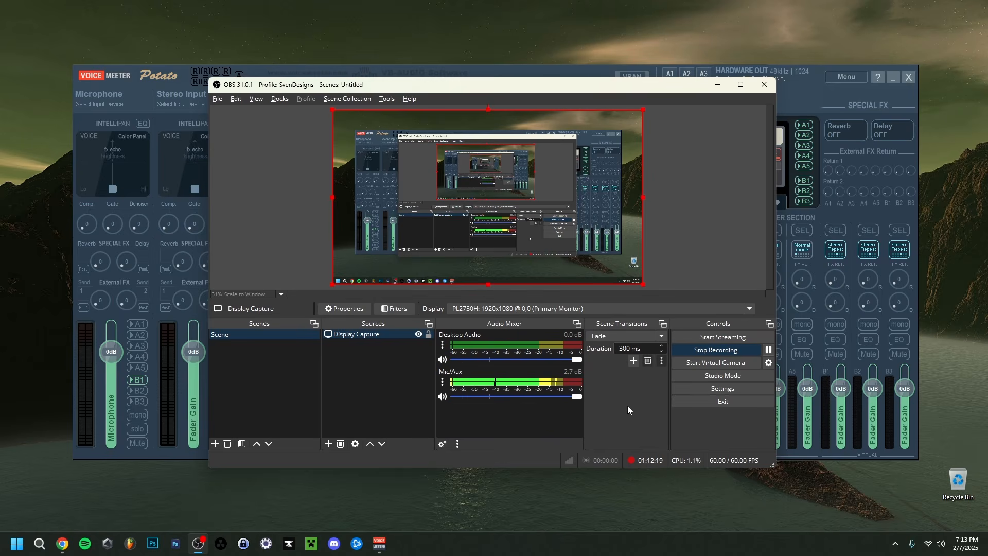
click(733, 388)
click(267, 172)
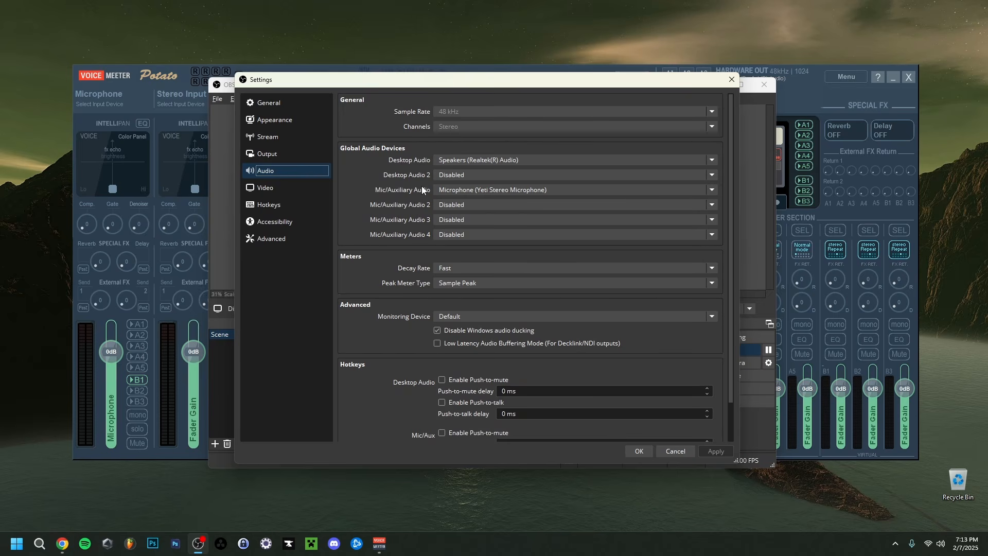
click(468, 192)
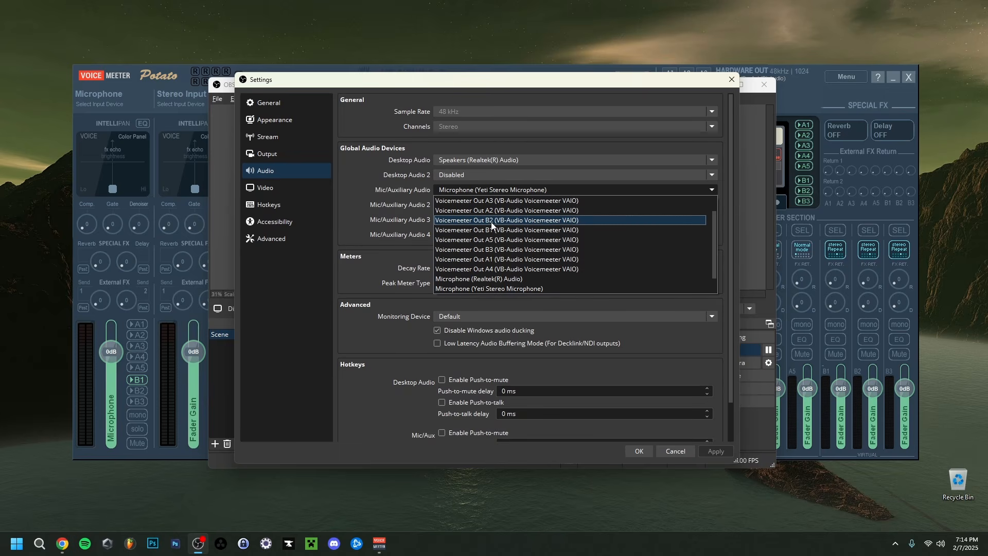
click(492, 221)
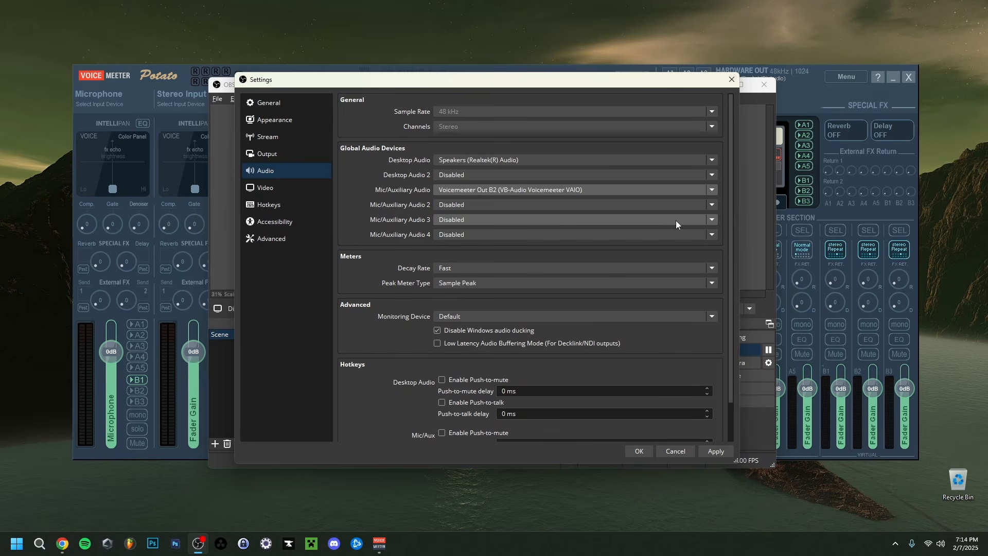
click(455, 160)
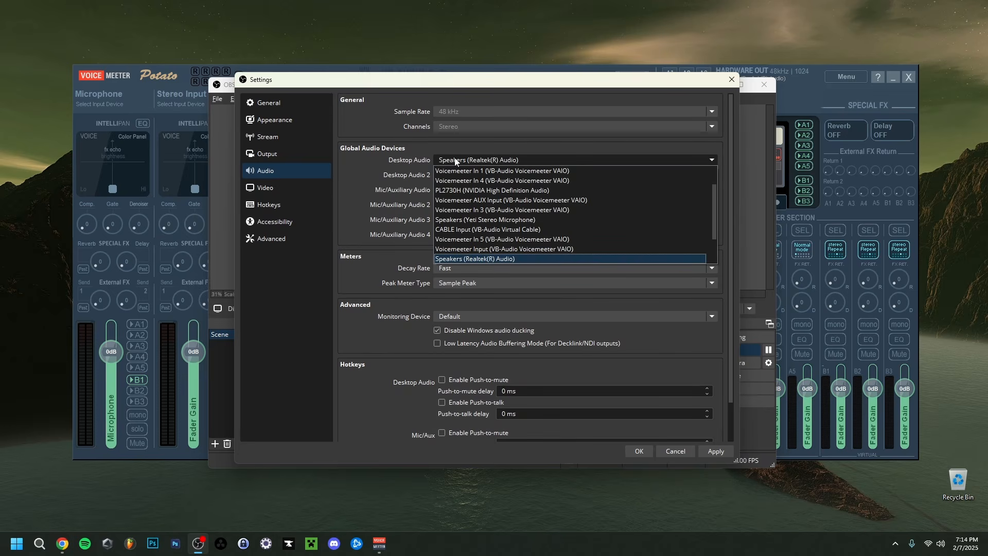
scroll(492, 224, down, 1)
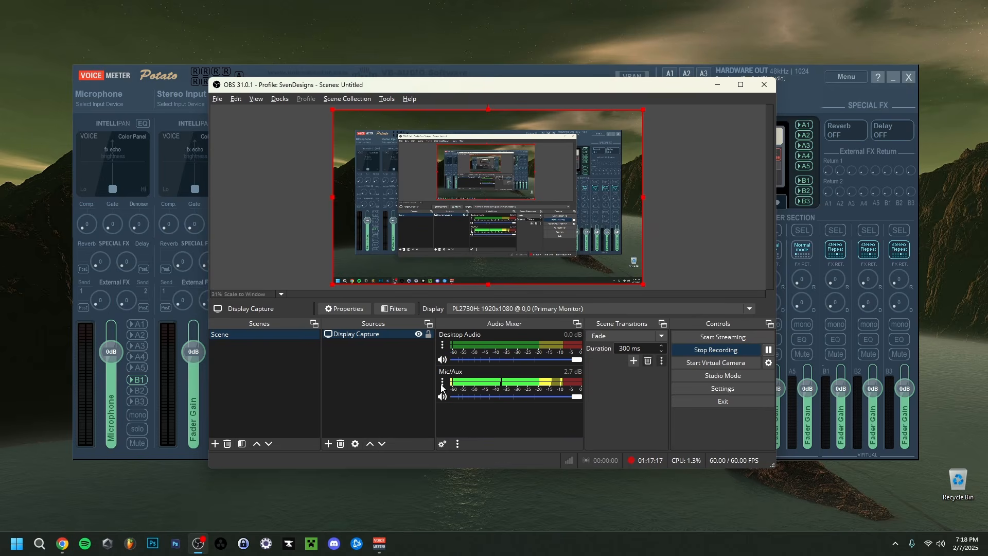
- Open the properties of the Mic/Aux source from the OBS audio mixer
click(442, 383)
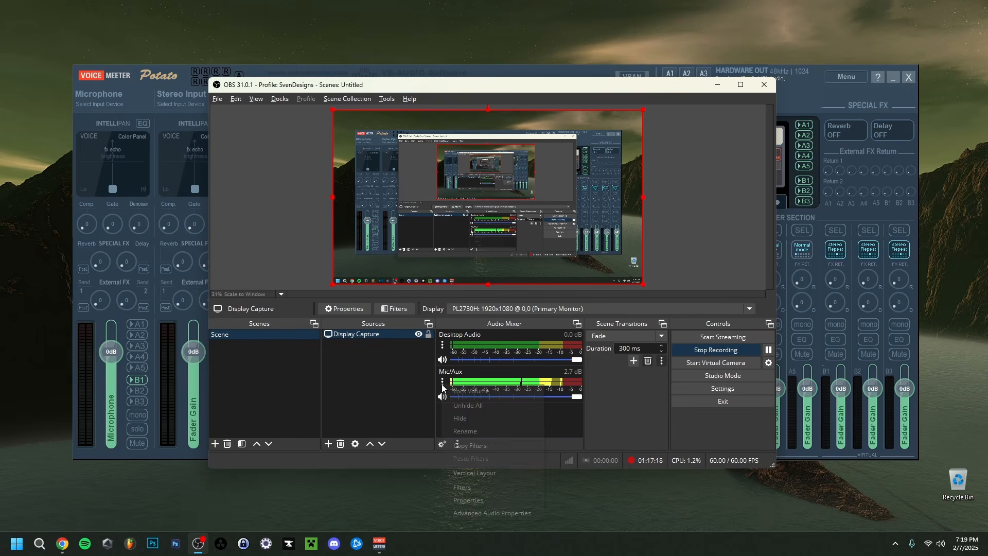
click(481, 501)
click(370, 144)
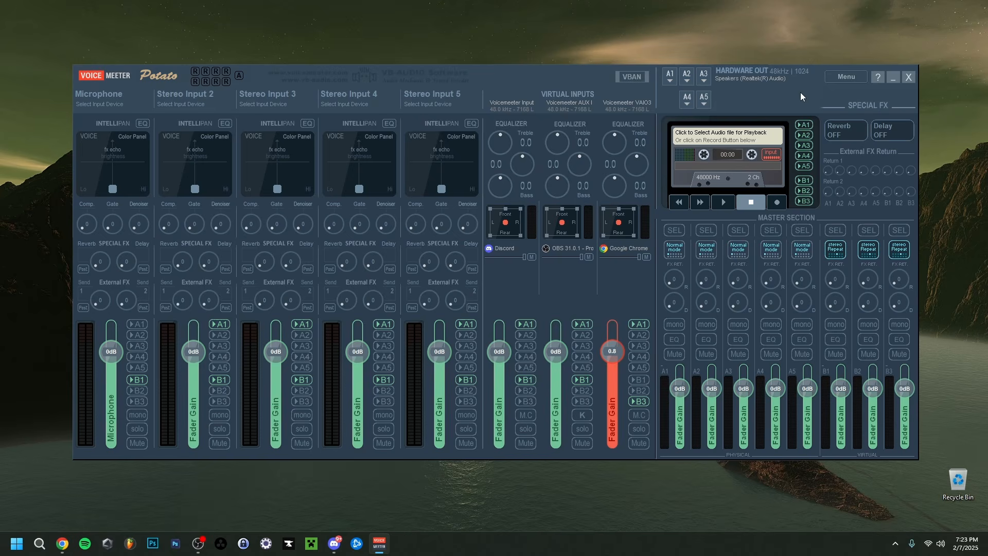
- View the dialog for saving the current Voicemeeter settings as an XML file, and close it without saving
click(844, 77)
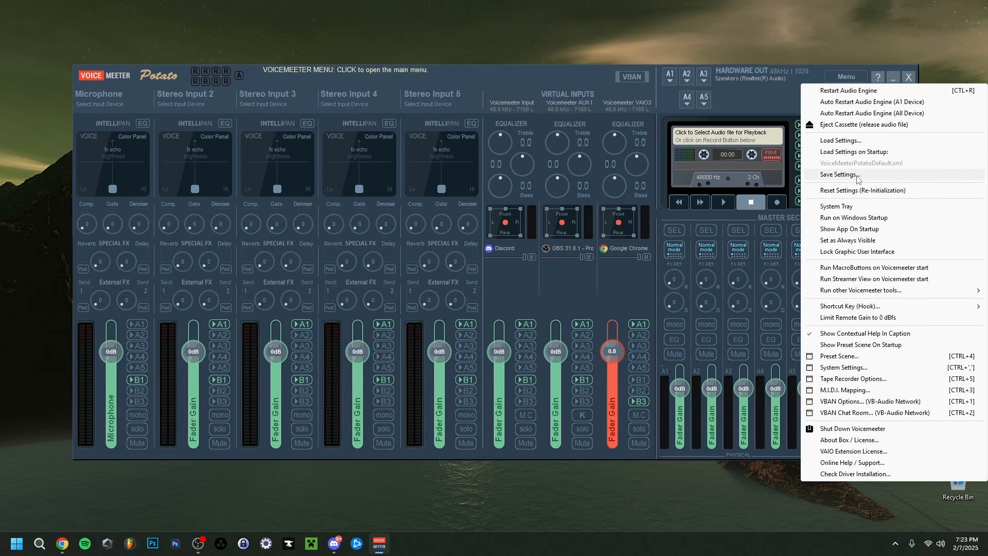
click(858, 176)
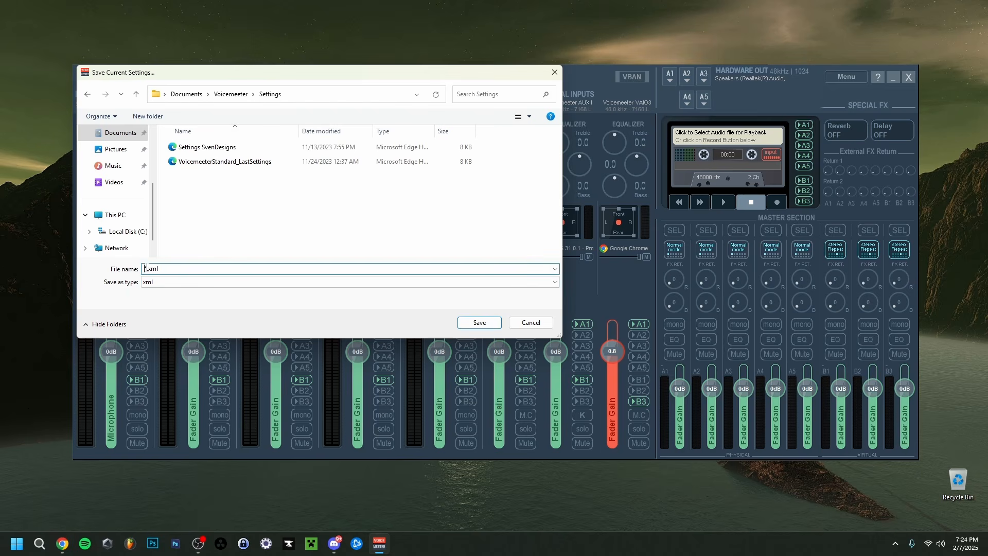
click(525, 323)
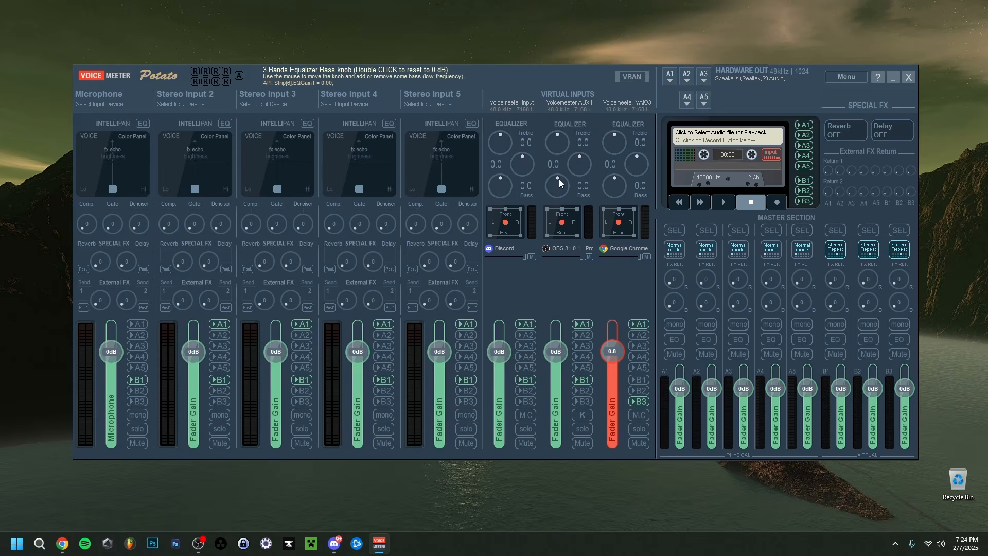
- View the saved XML files in Voicemeeter's Load Settings dialog, and leave the dialog
click(846, 77)
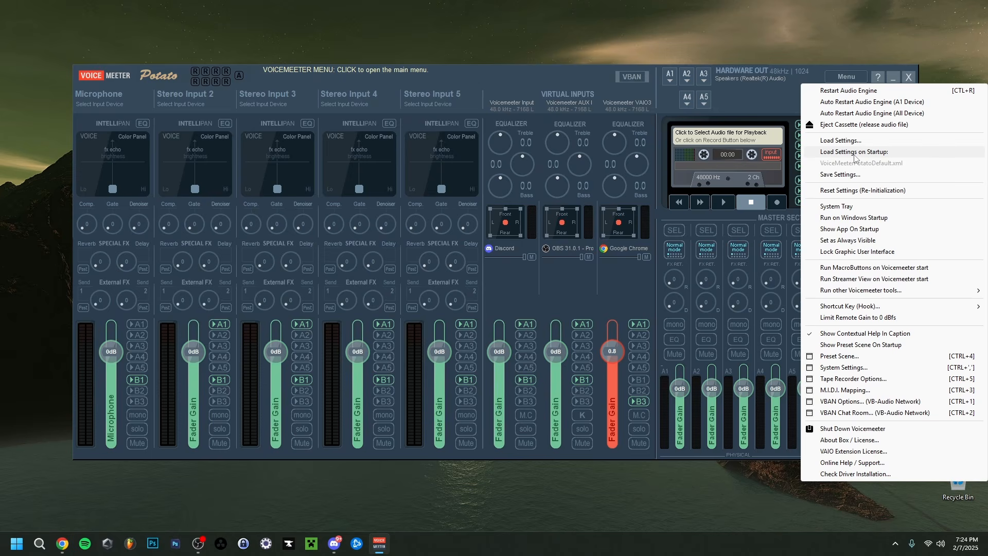
click(830, 141)
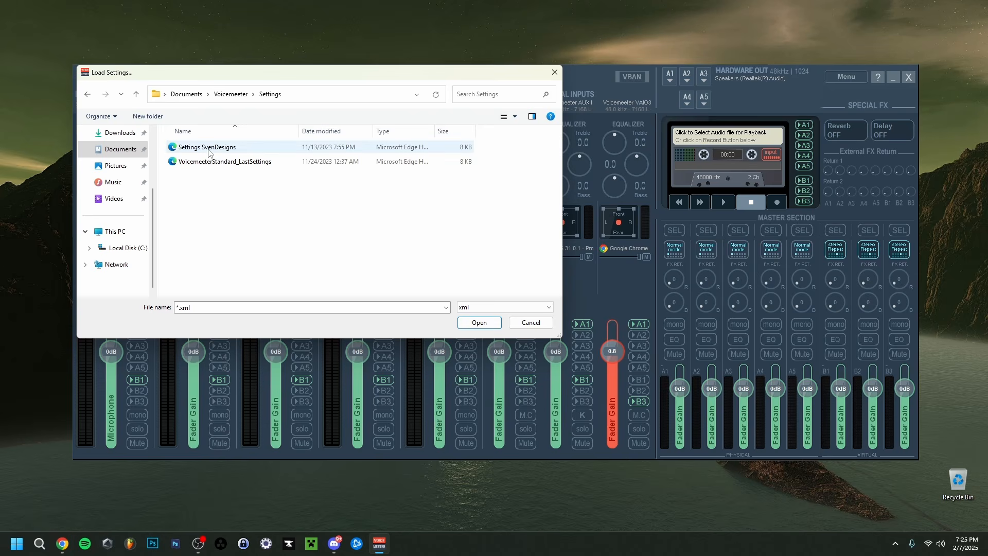
click(466, 324)
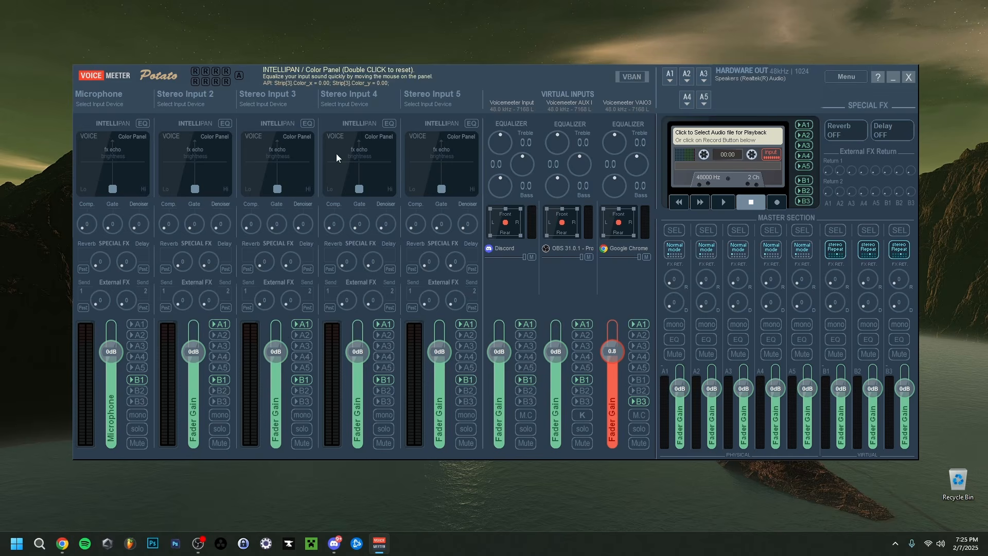